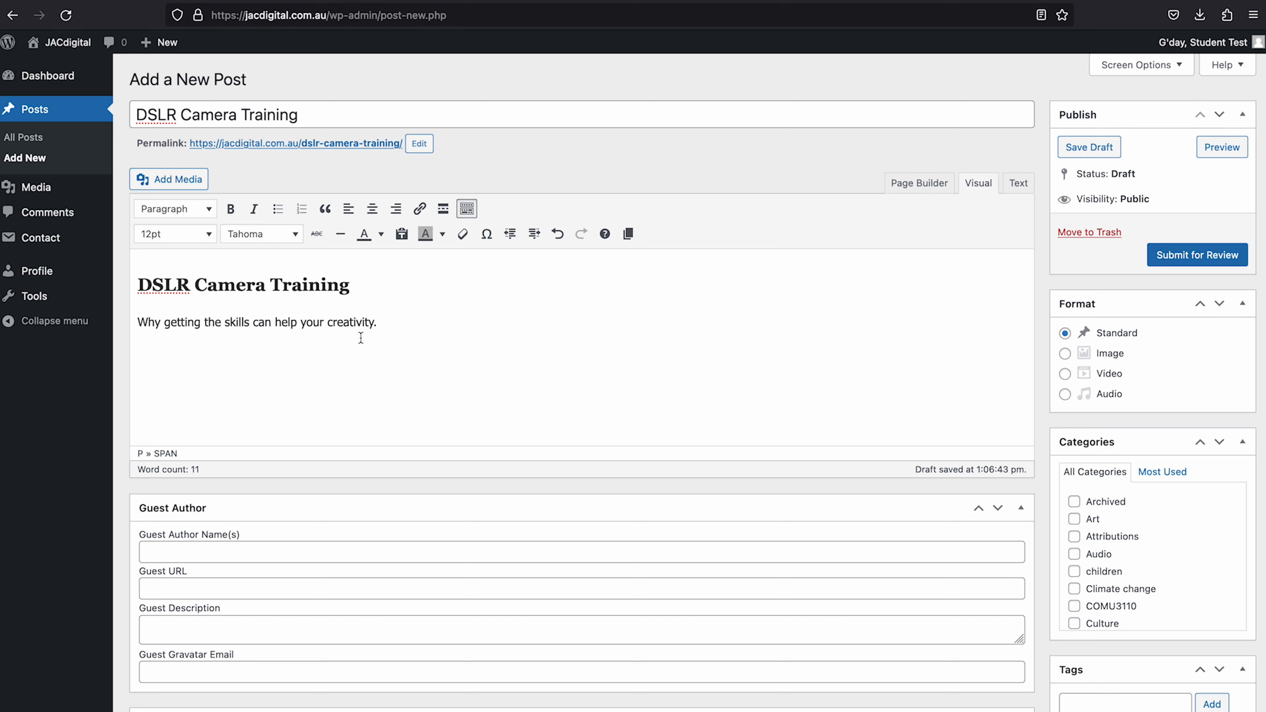
- Apply the Tahoma font to the 'DSLR Camera Training' heading, then return to the paragraph
click(284, 242)
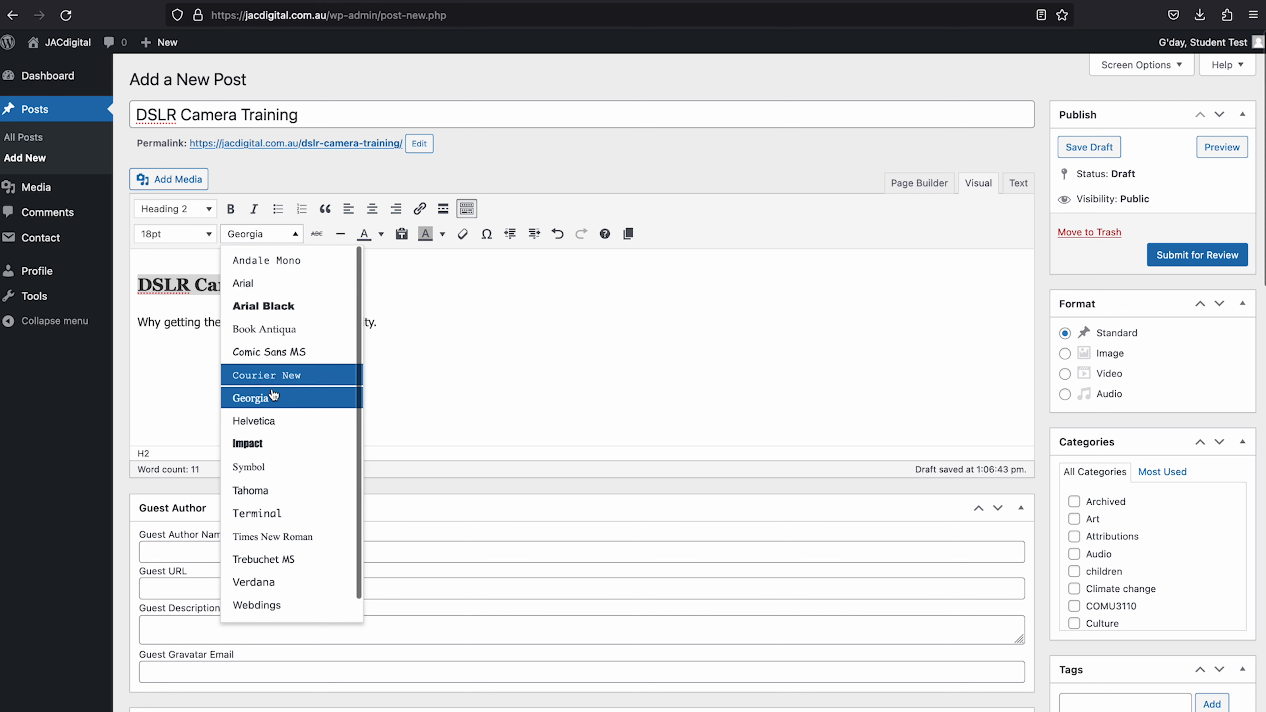
click(274, 484)
click(404, 331)
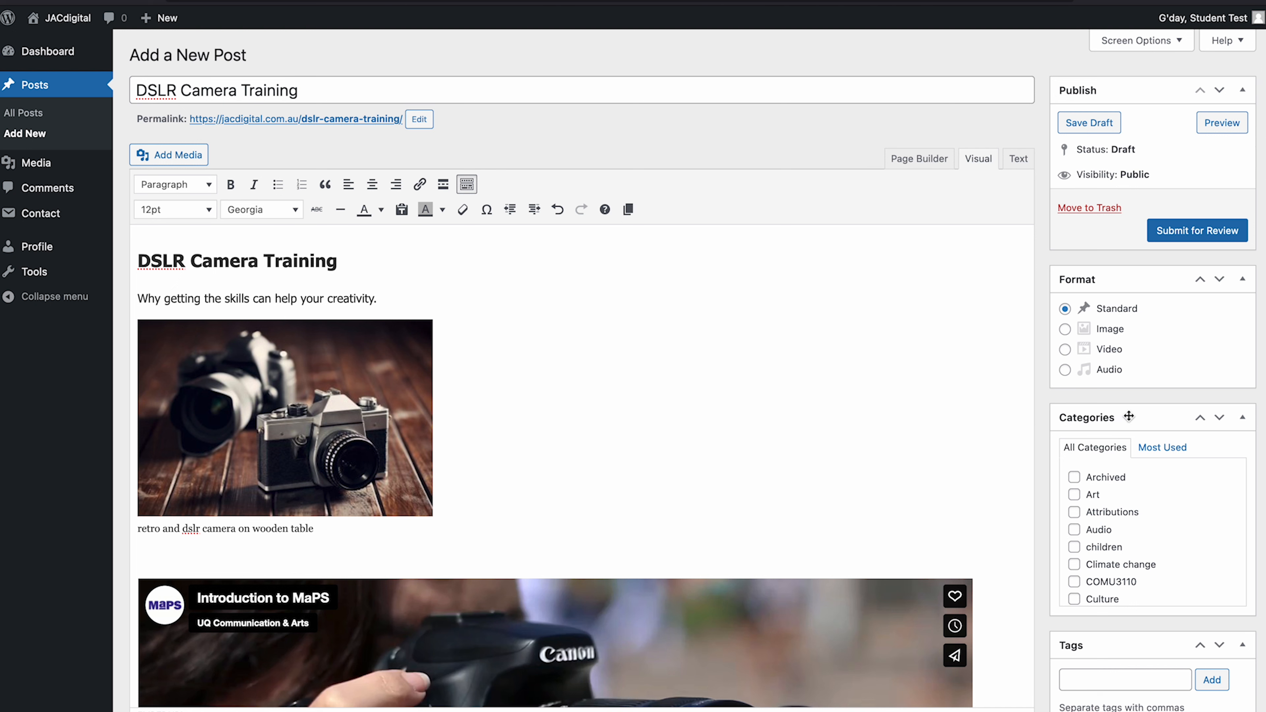
- Tick Social Media Communication in Categories and untick the mistakenly chosen Sustainability Stories
scroll(1167, 530, down, 15)
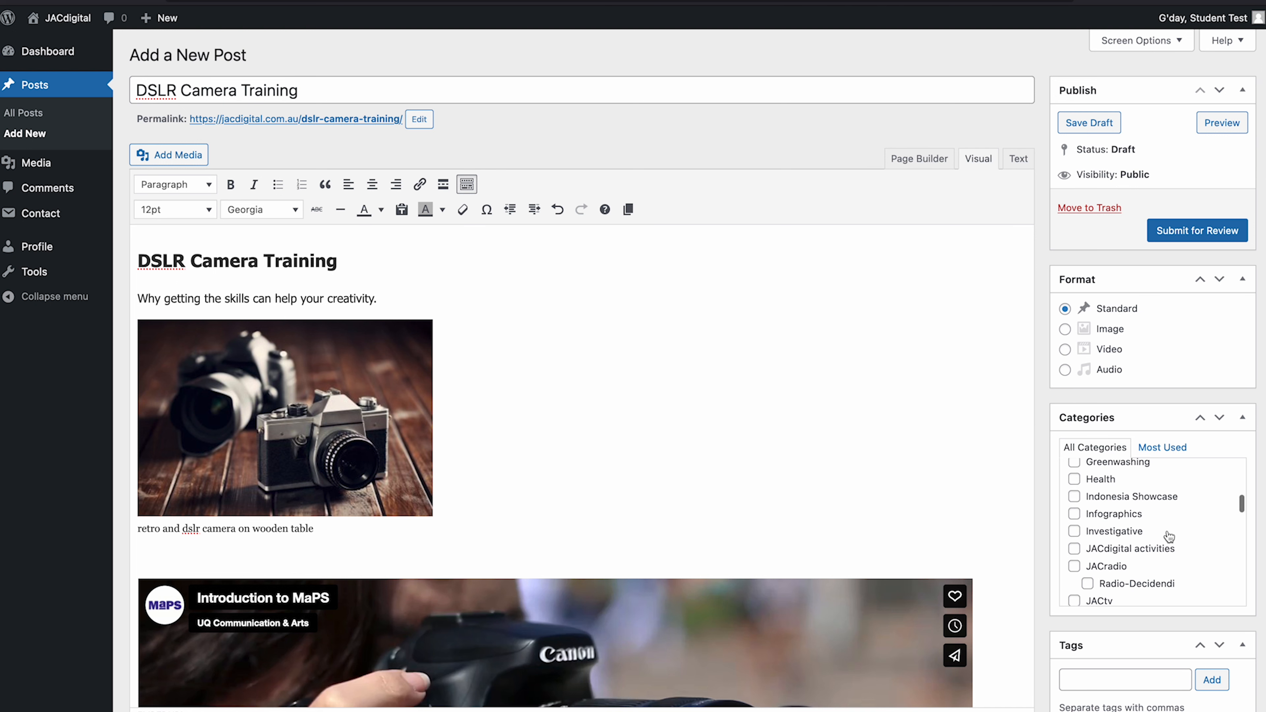
scroll(1169, 536, down, 10)
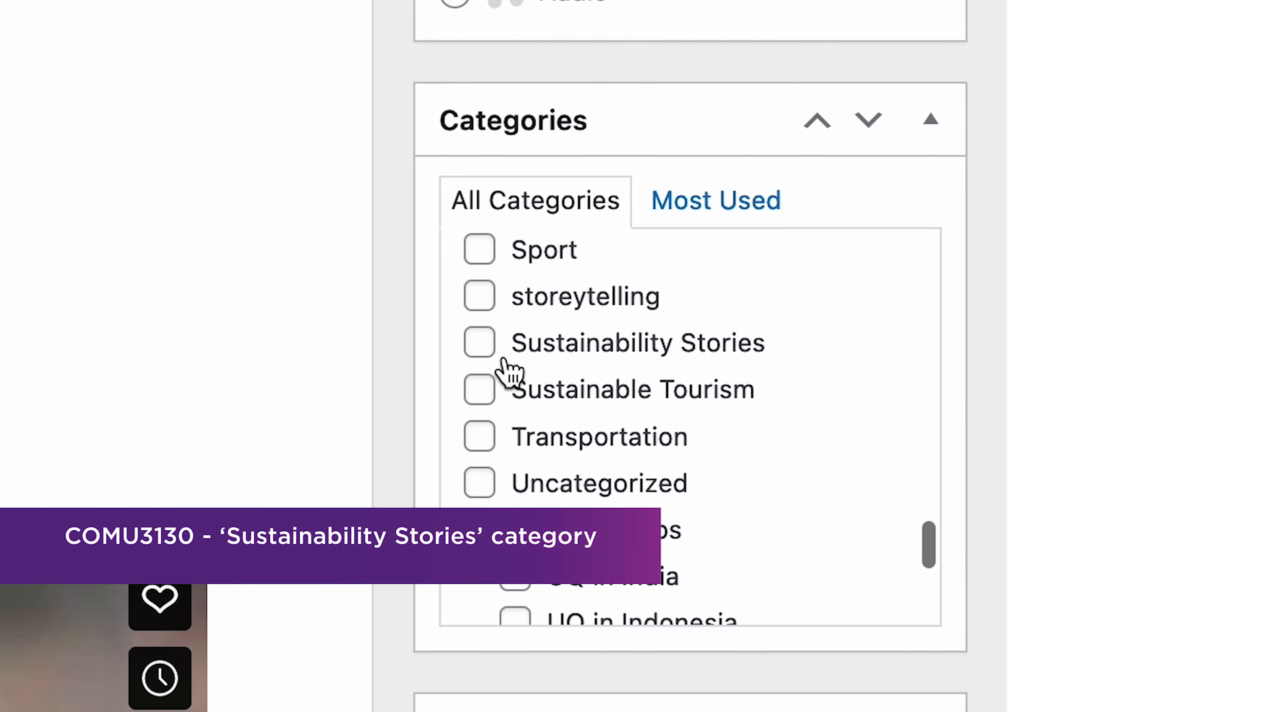
click(723, 408)
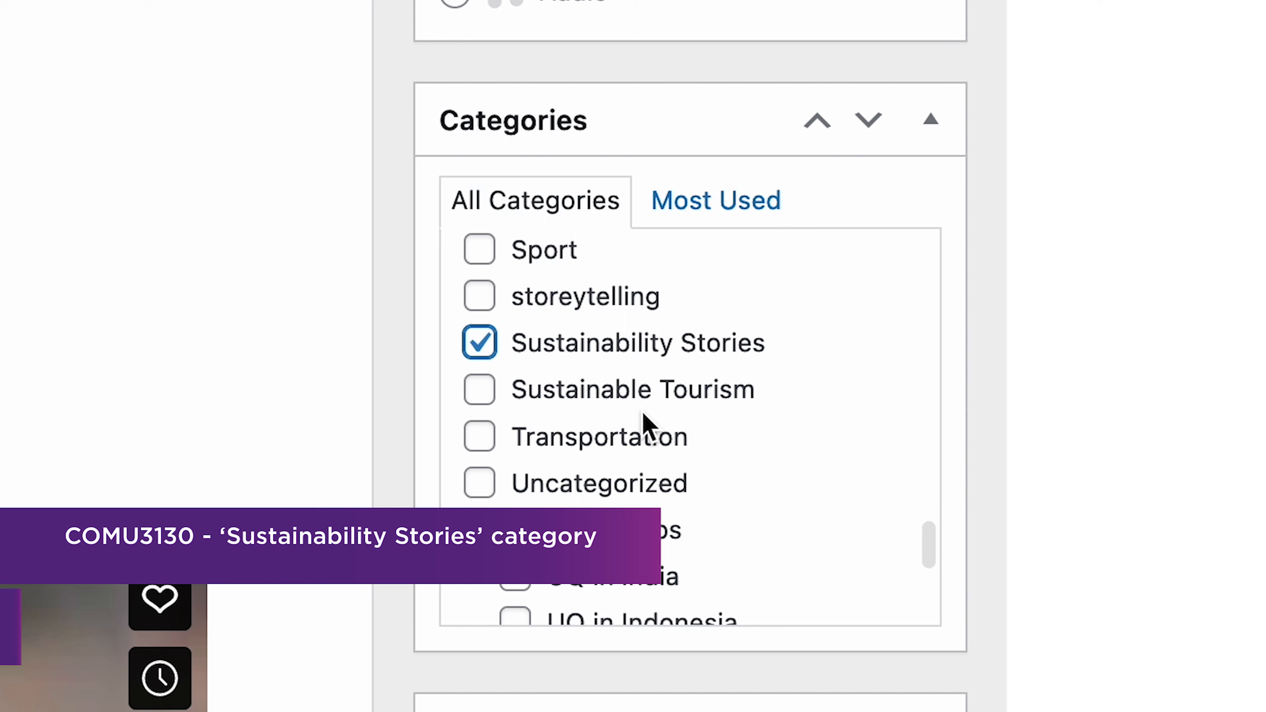
click(478, 344)
scroll(632, 406, up, 6)
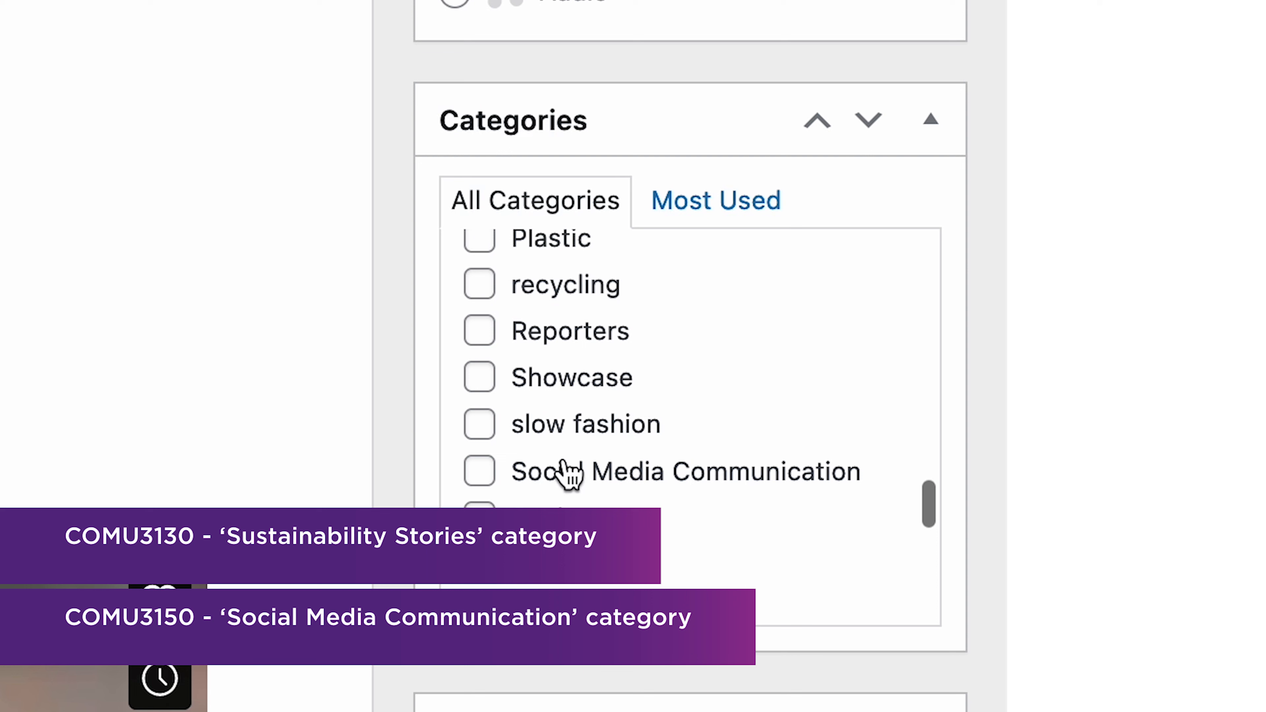
click(479, 473)
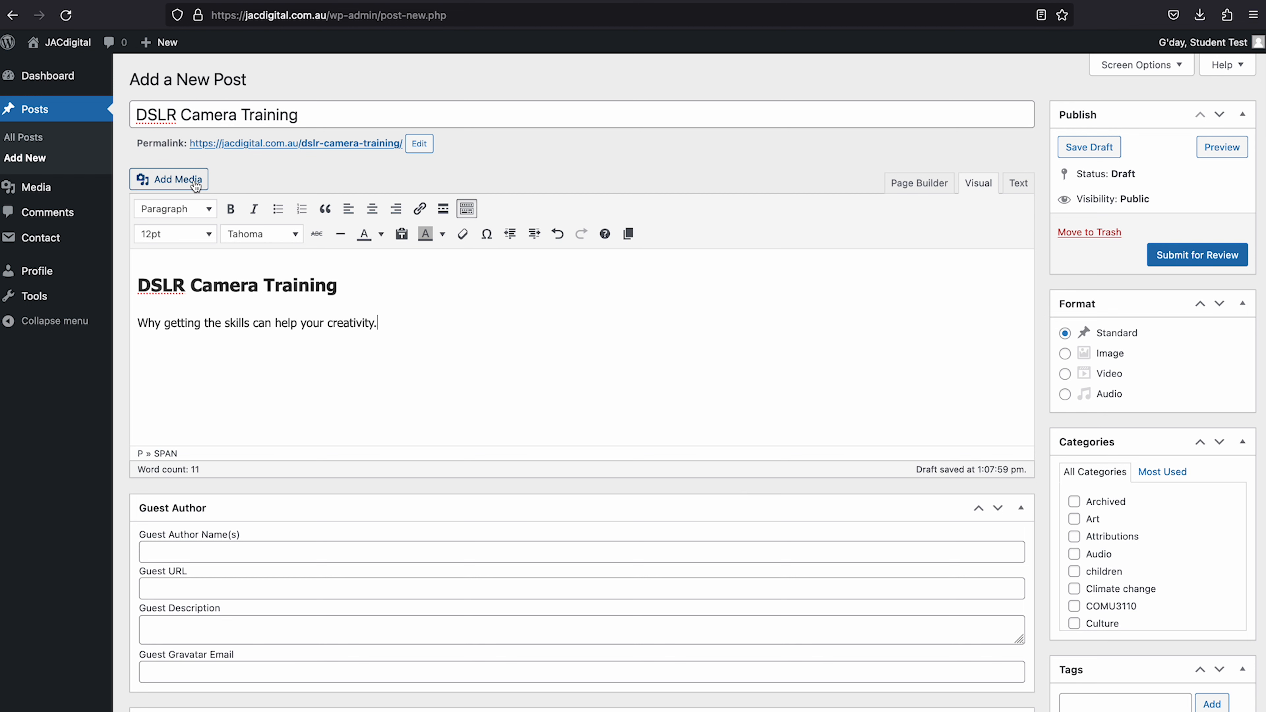
- Try uploading the full-size retro camera photo and dismiss the over-2 MB size error
click(195, 186)
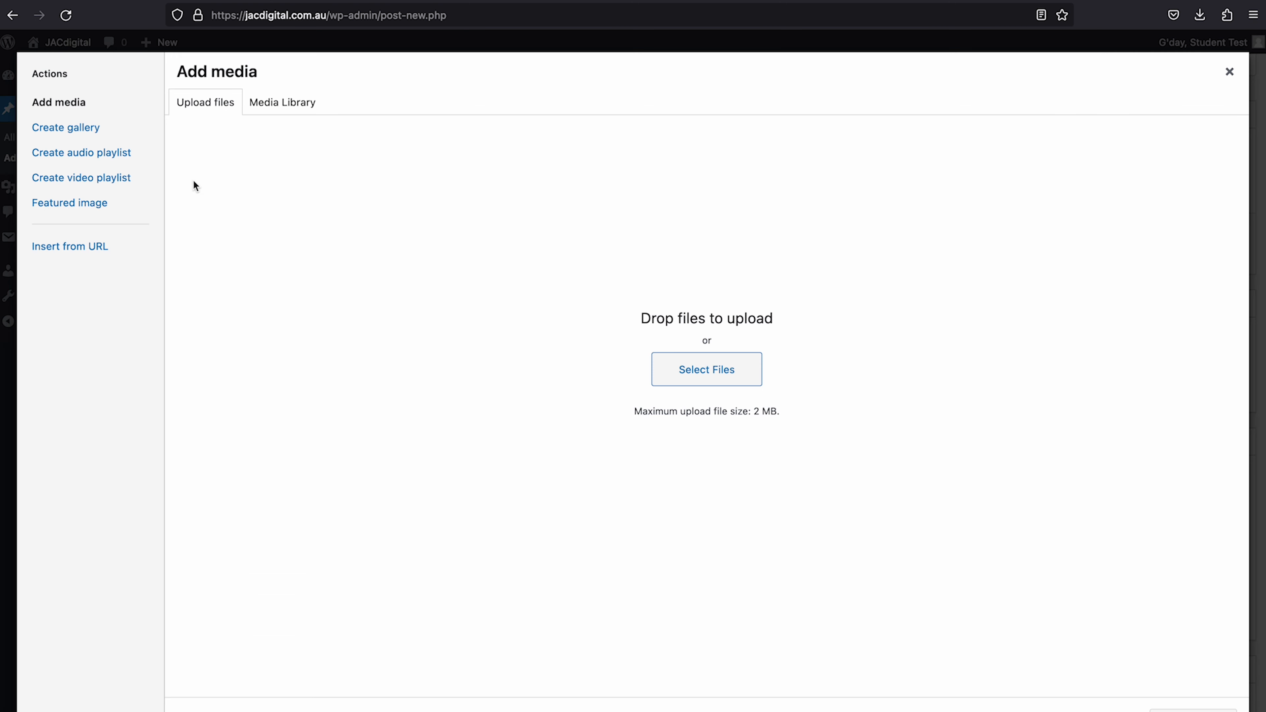
click(736, 374)
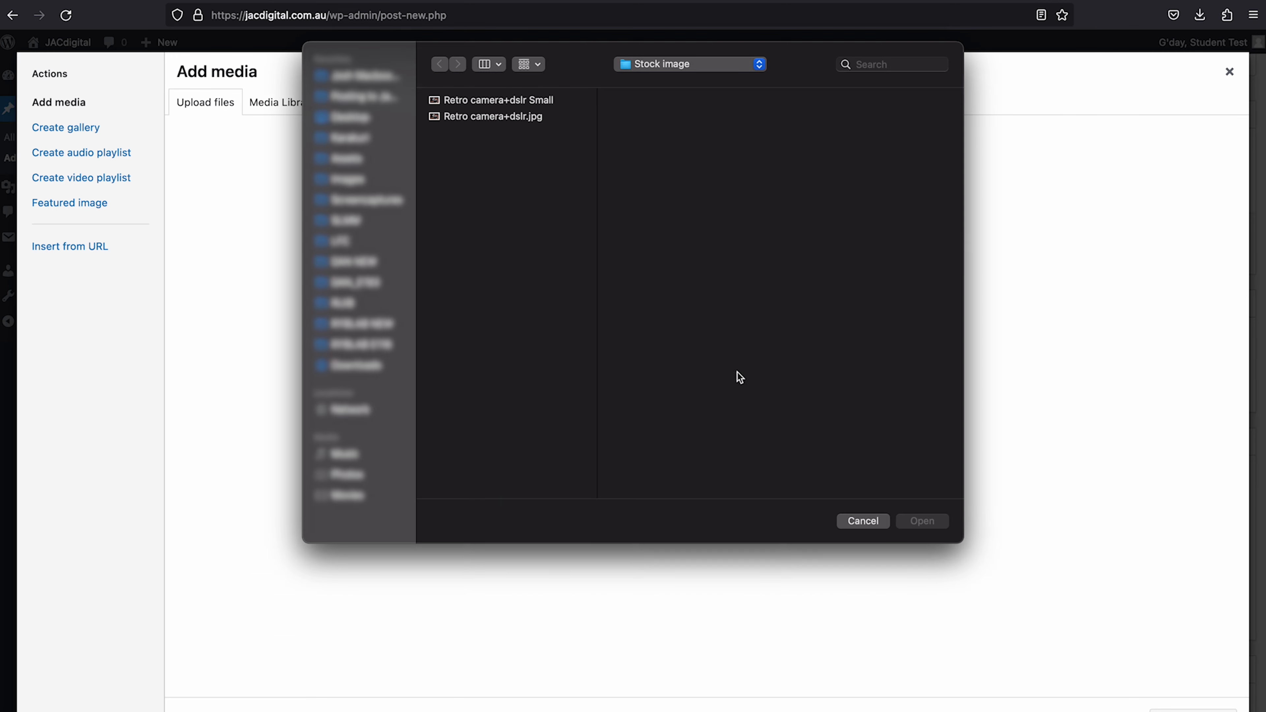
click(502, 123)
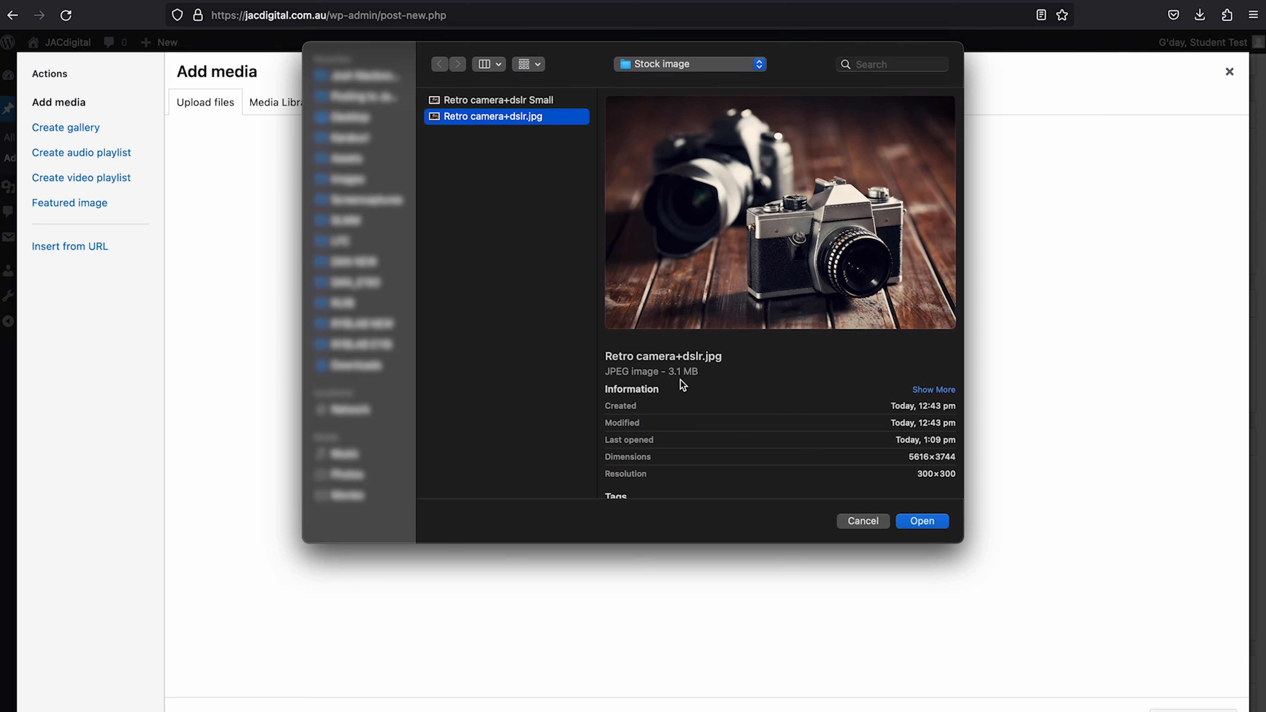
click(930, 521)
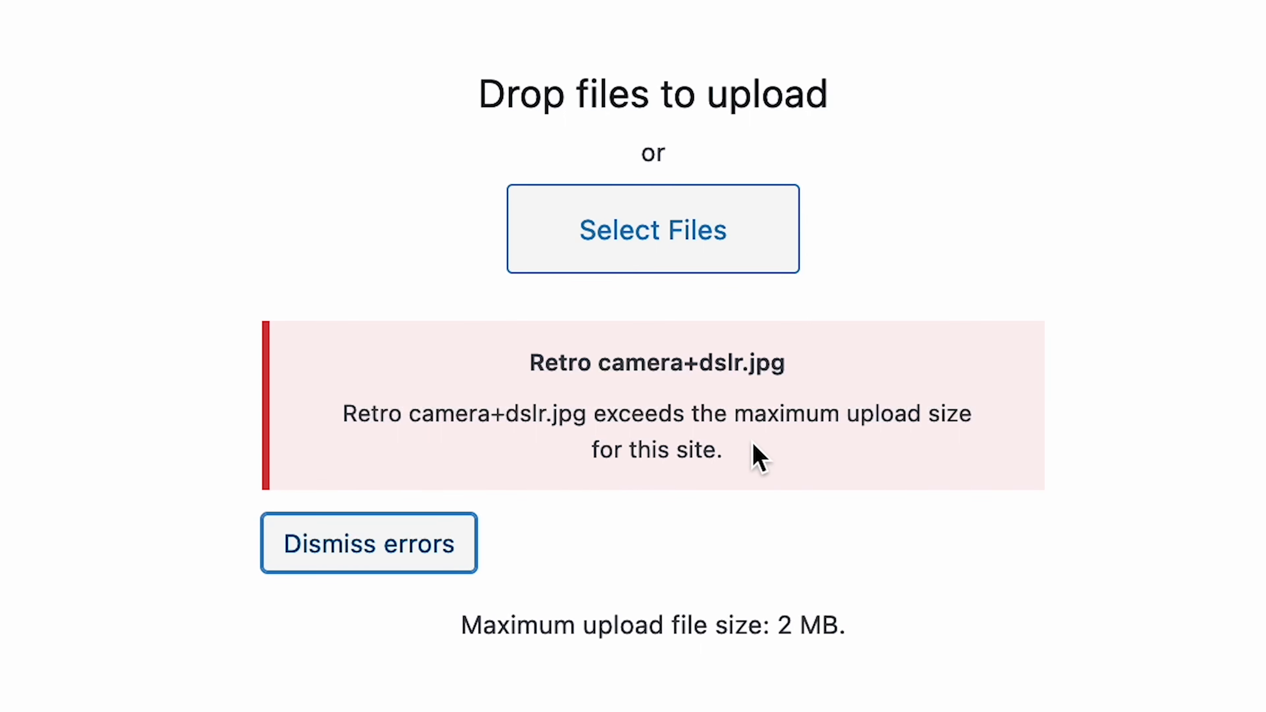
click(420, 539)
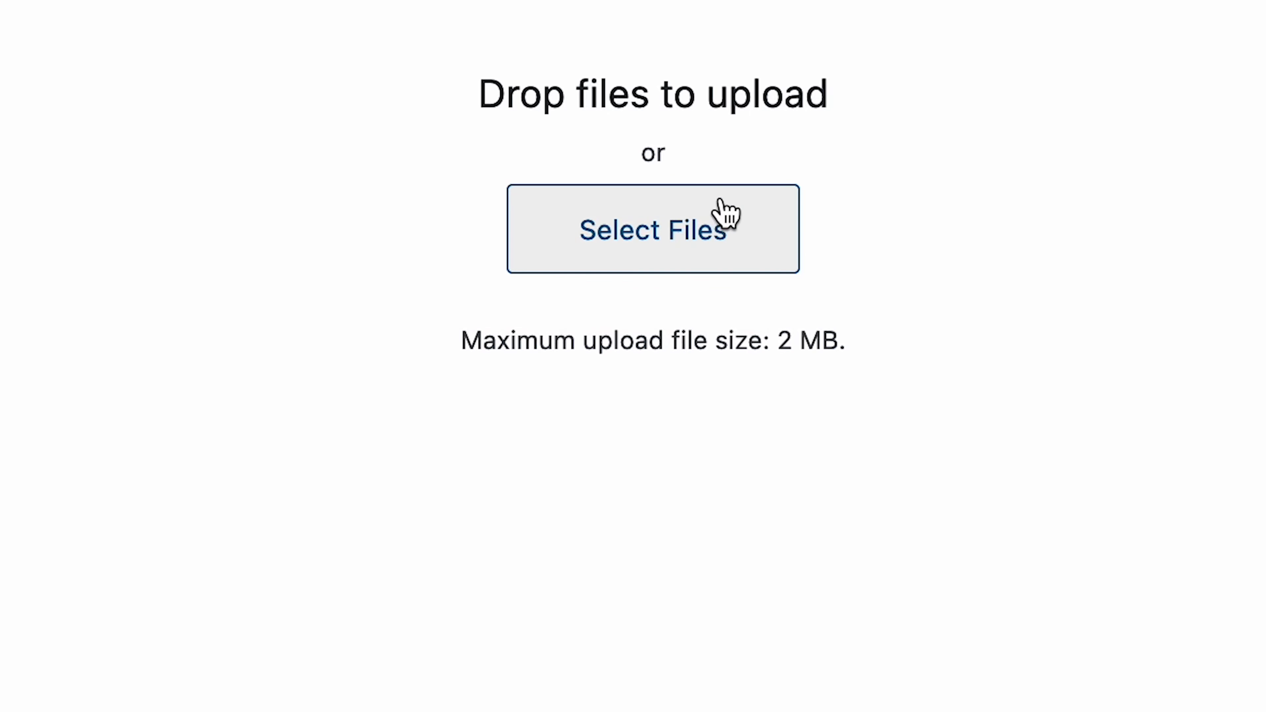
- Upload 'Retro camera+dslr Small.jpg' to the media library instead
click(721, 205)
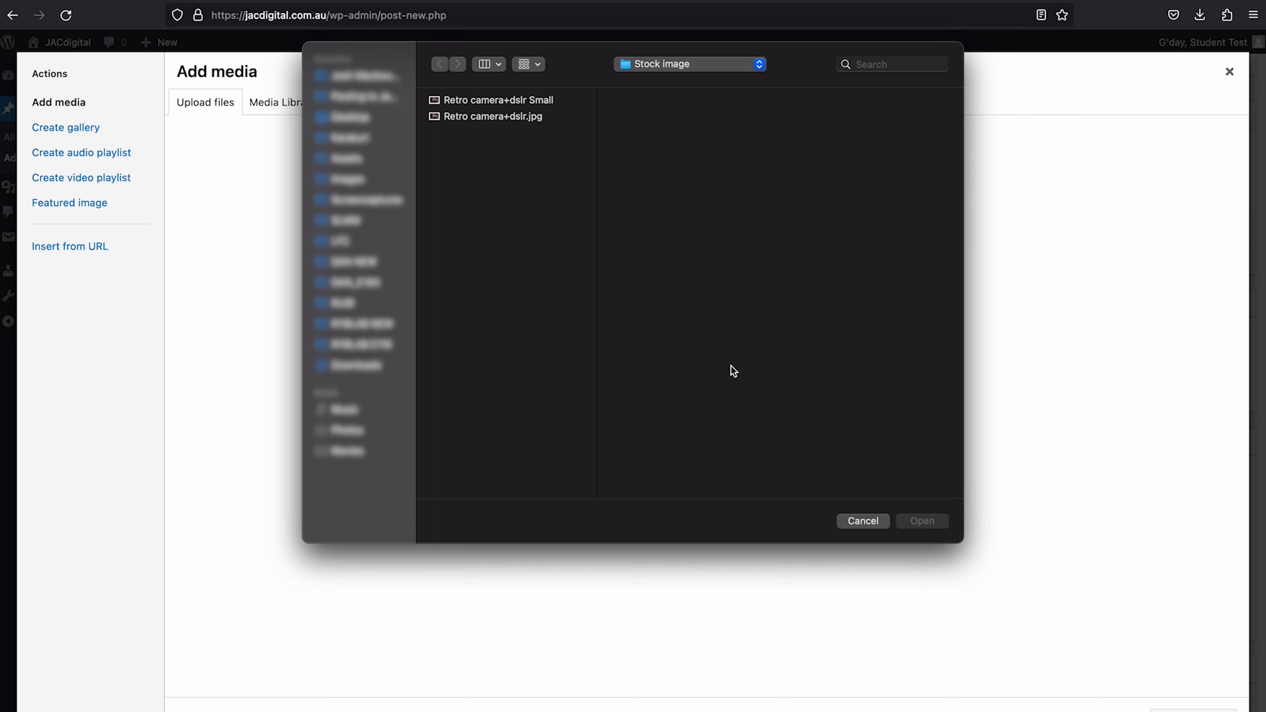
click(507, 99)
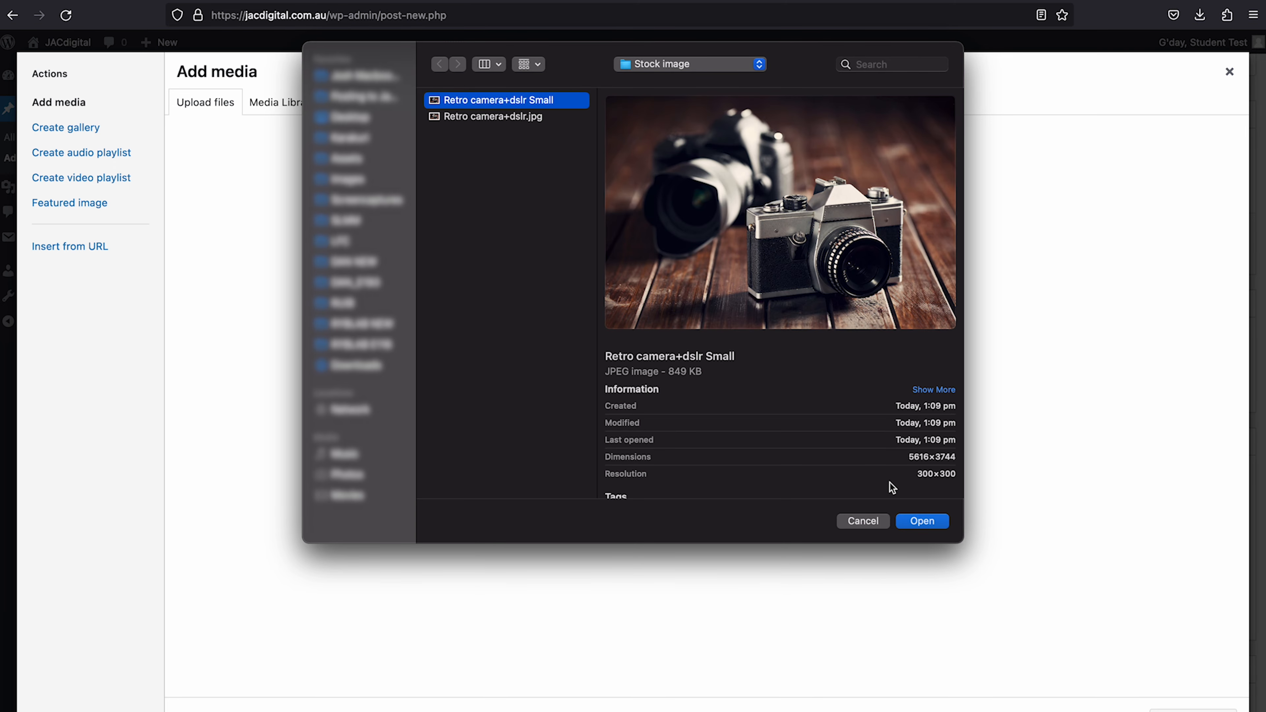
click(922, 521)
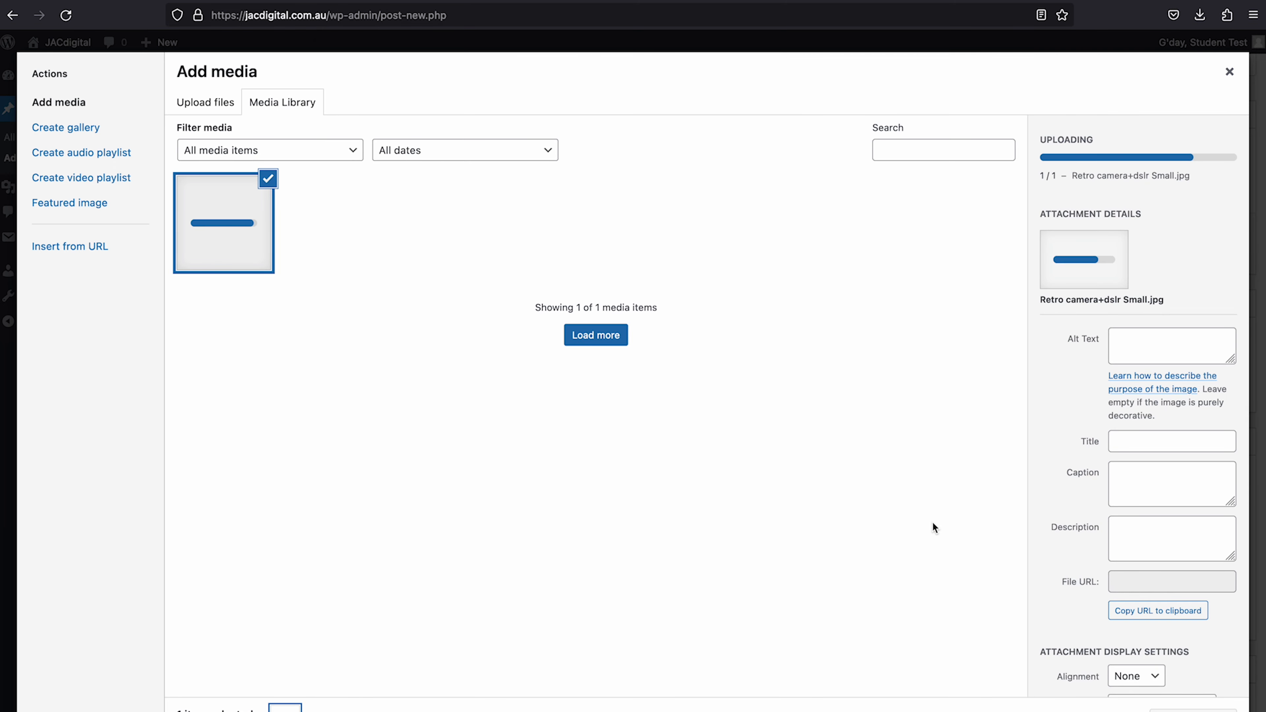
- Give the uploaded camera photo the alt text 'retro camera and dslr'
click(246, 221)
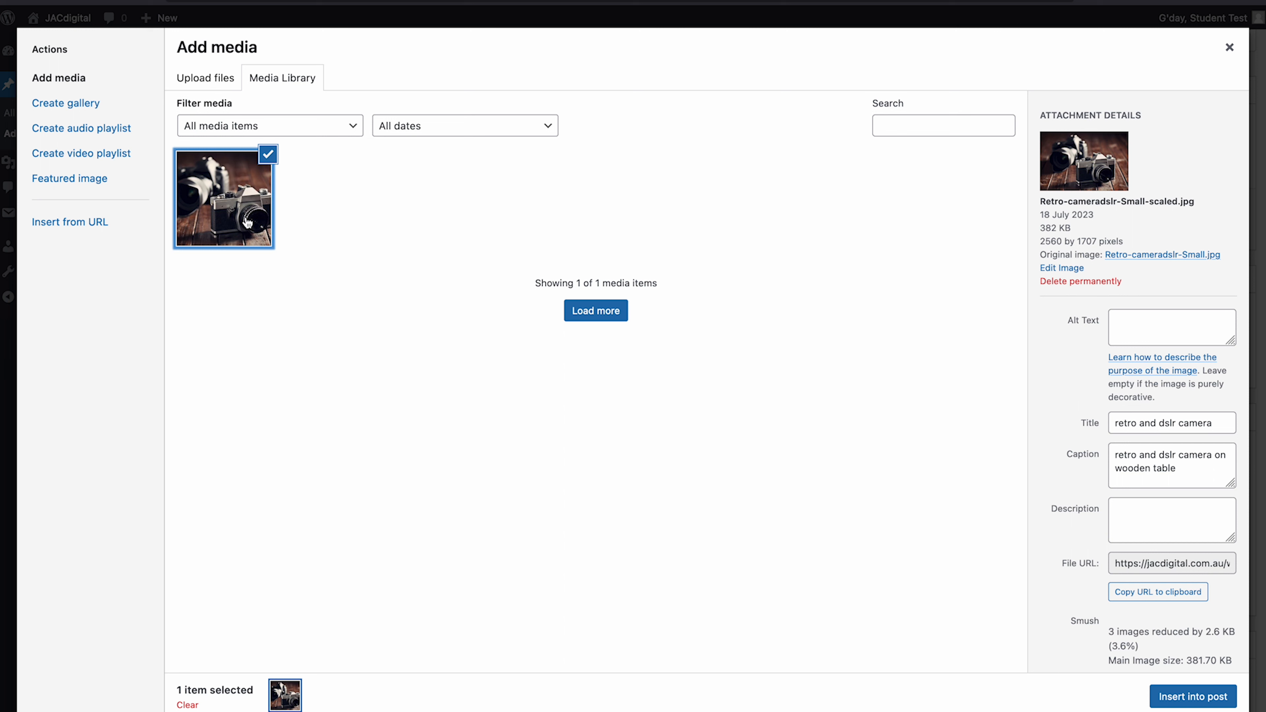
click(1142, 326)
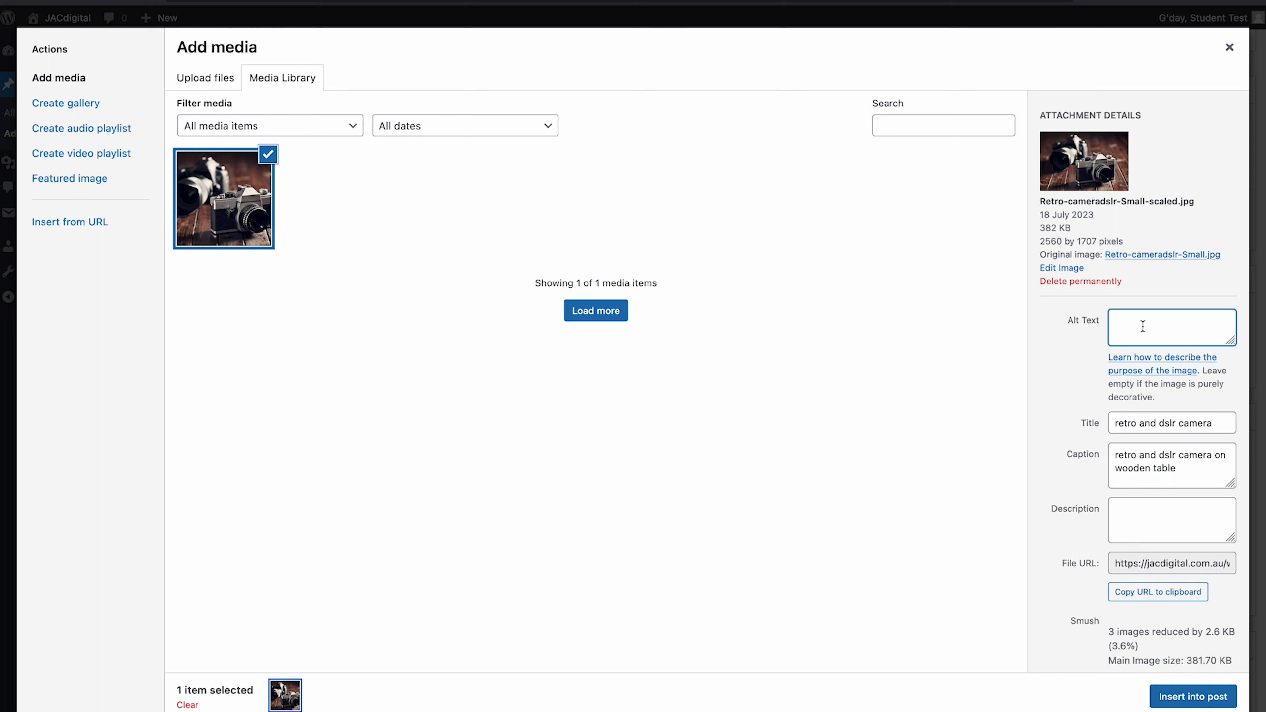
text(retro camera and dslr)
scroll(1149, 448, down, 3)
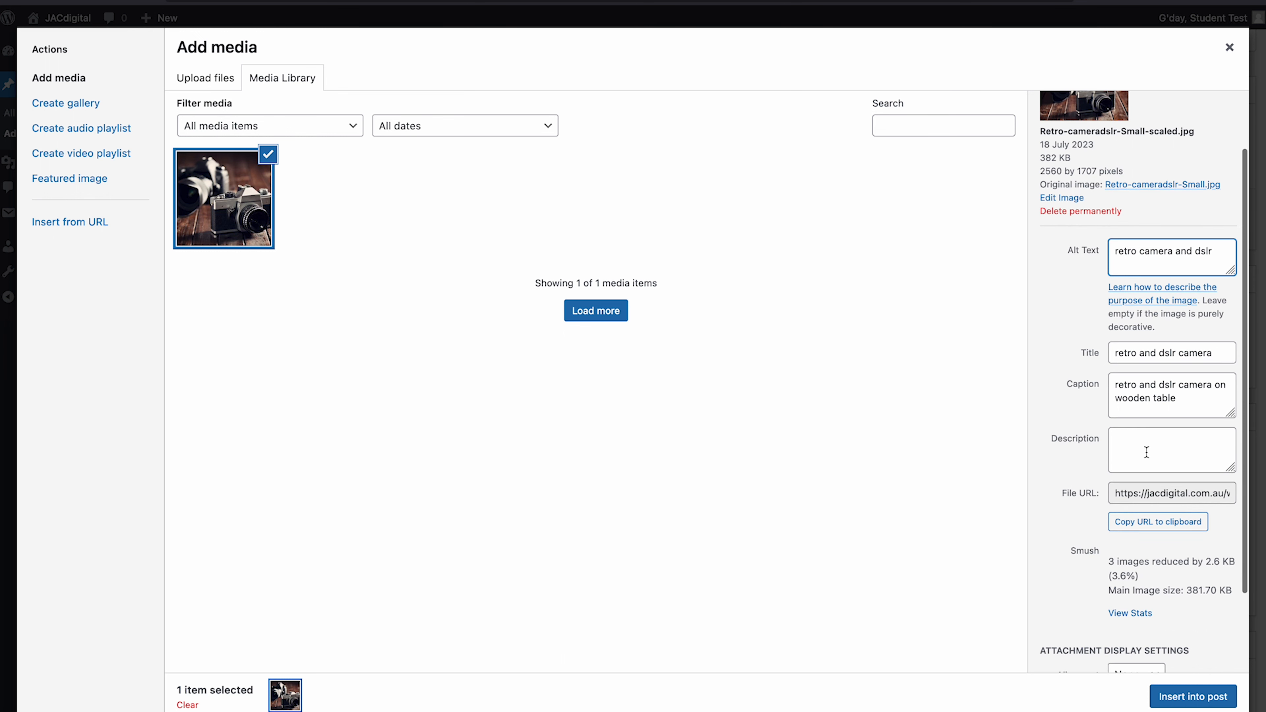
- Add the description 'Two cameras on wooden table, one is a retro camera and the other a ds' and insert the image
click(1143, 362)
click(1144, 395)
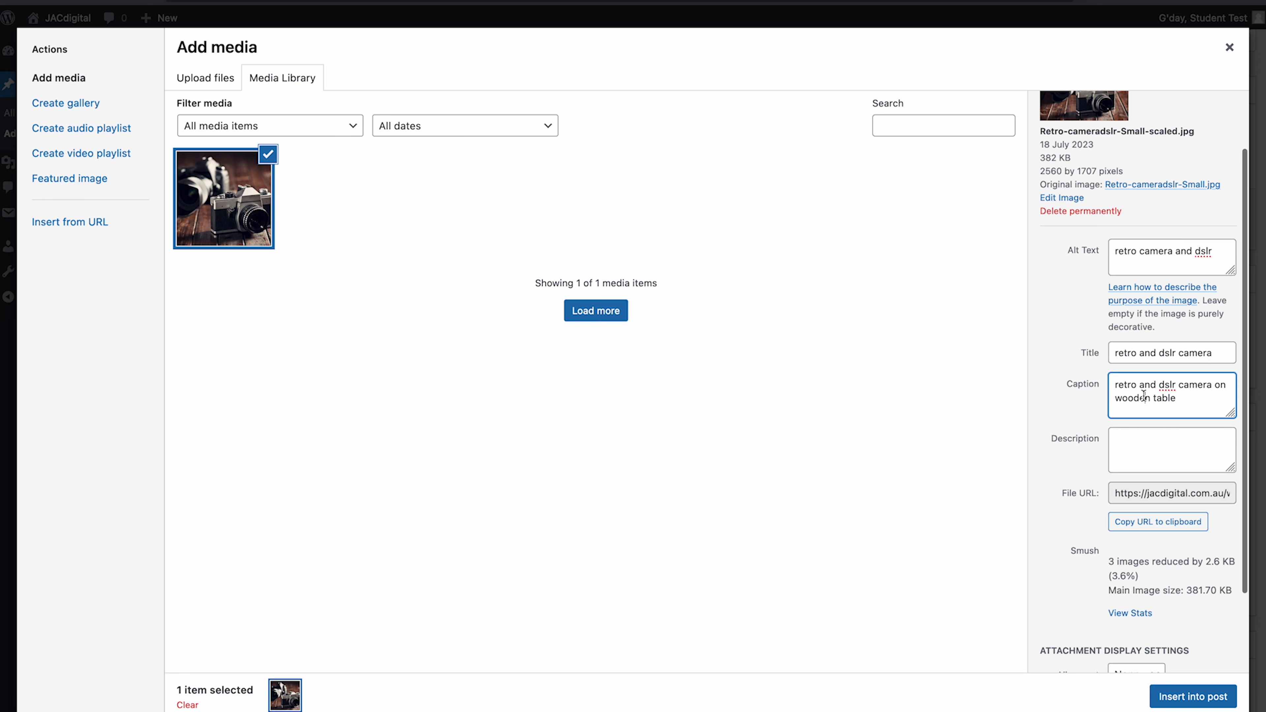
click(1136, 441)
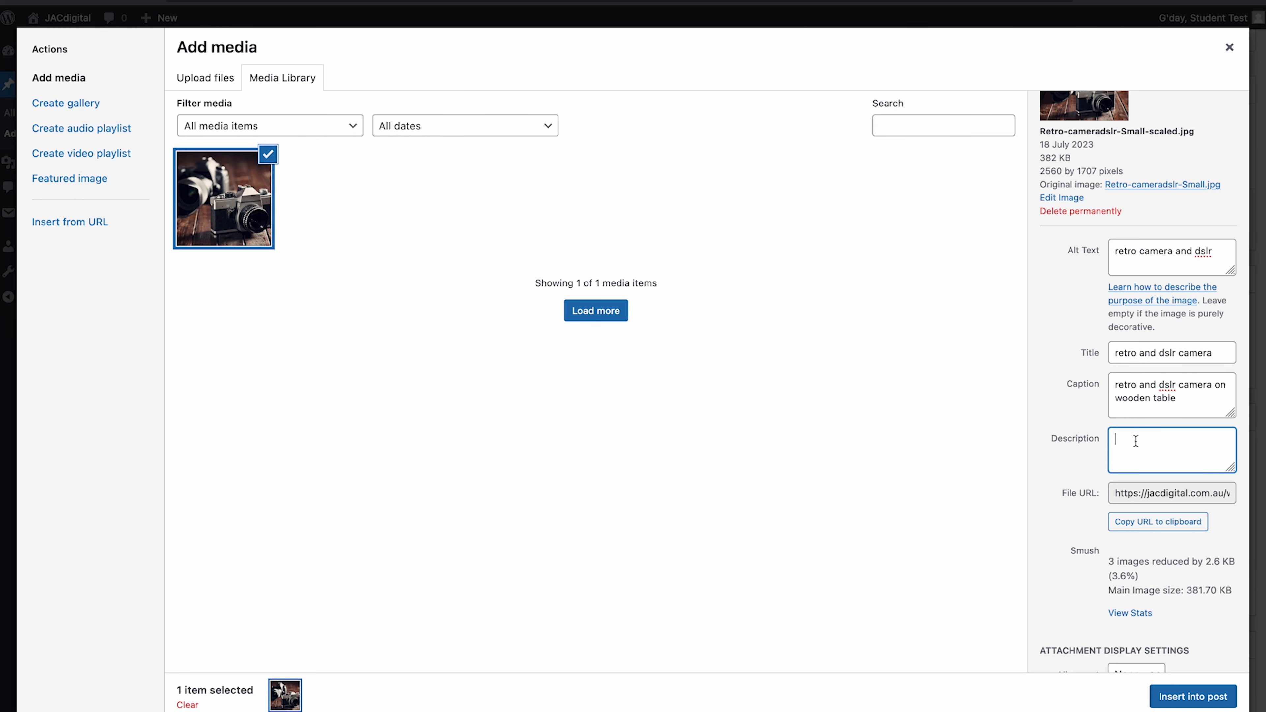
text(Two cameras on wooden table, one is a retro camera and the other a dslr.)
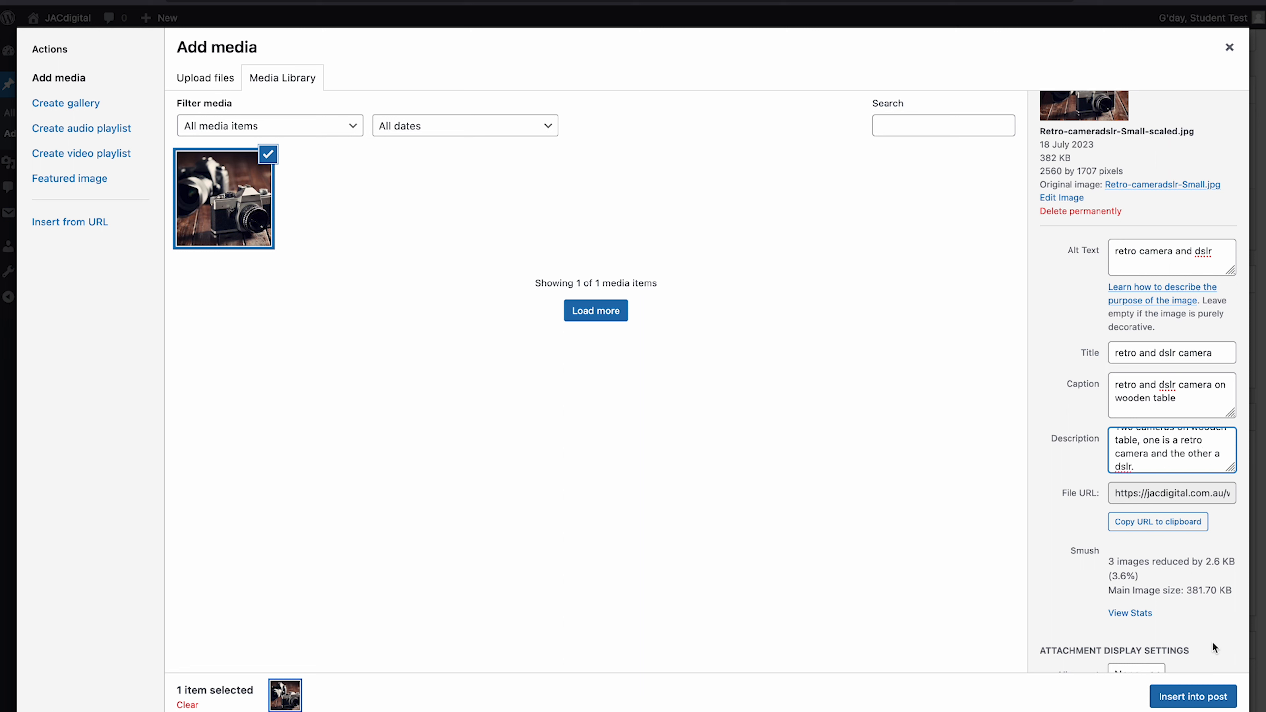
click(1193, 697)
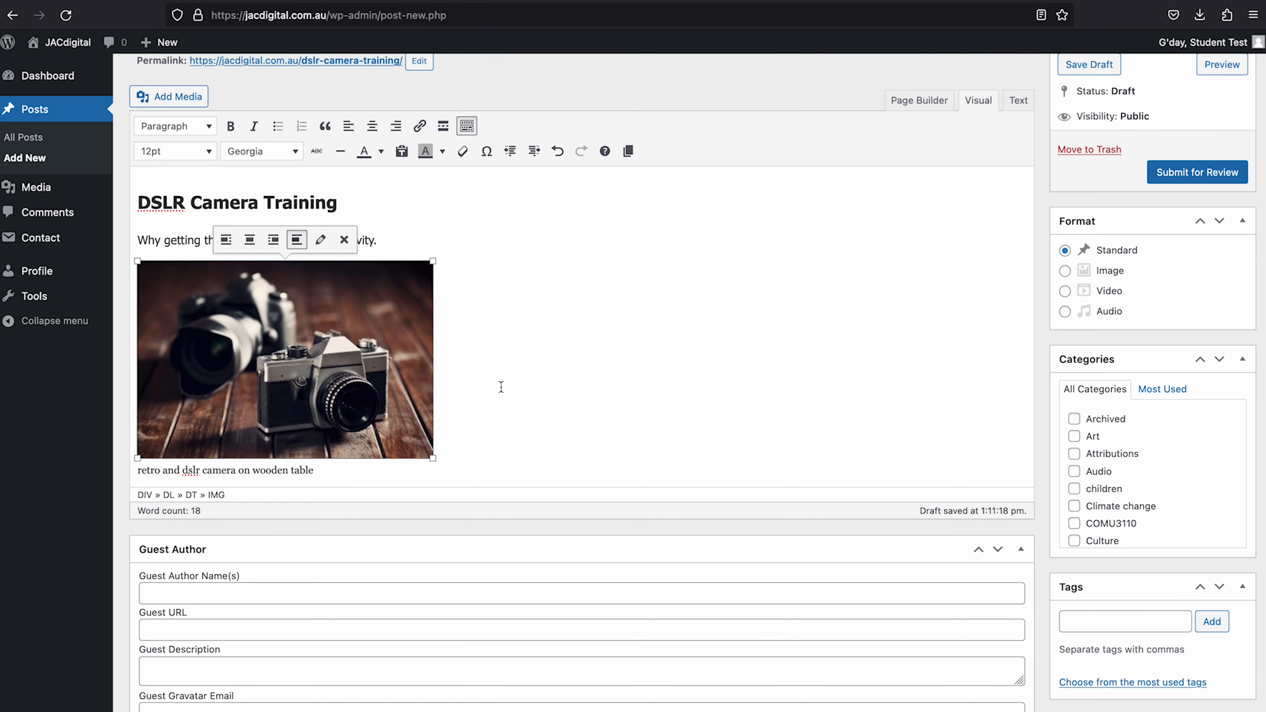
- Preview the draft, check the heading, intro and captioned photo, then close the preview tab
scroll(557, 382, up, 3)
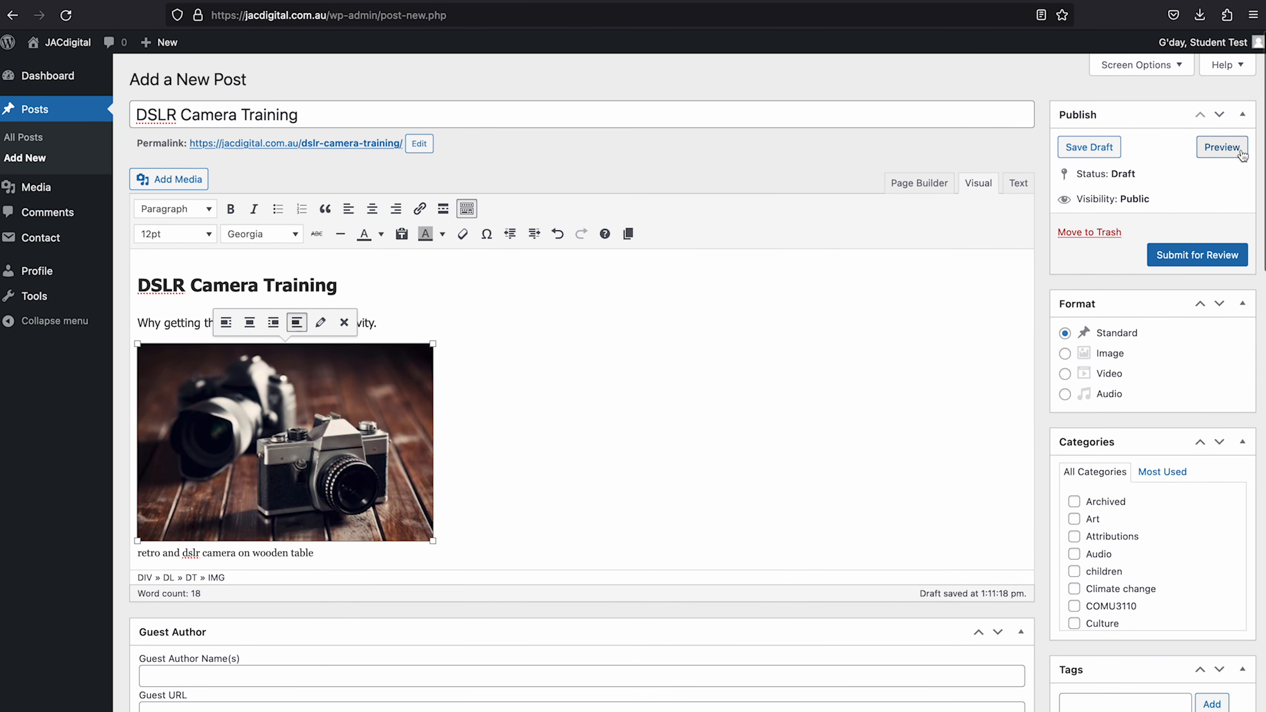
click(1222, 147)
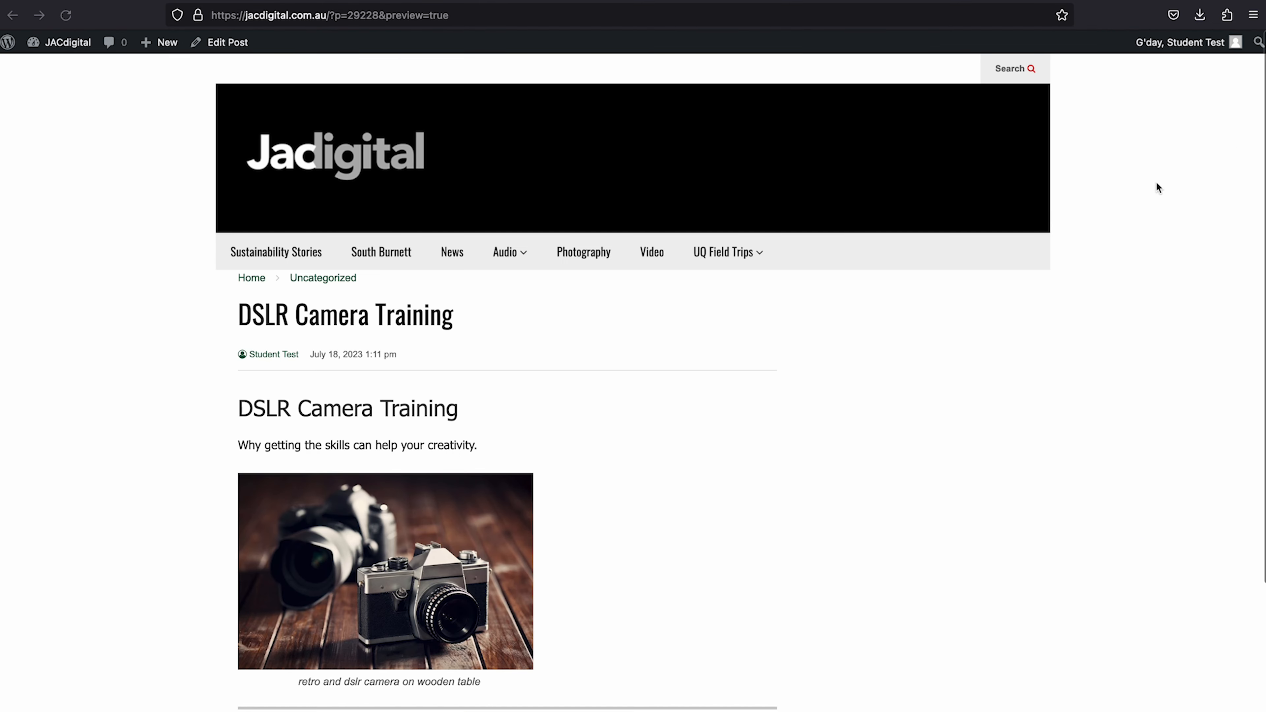
scroll(601, 482, down, 4)
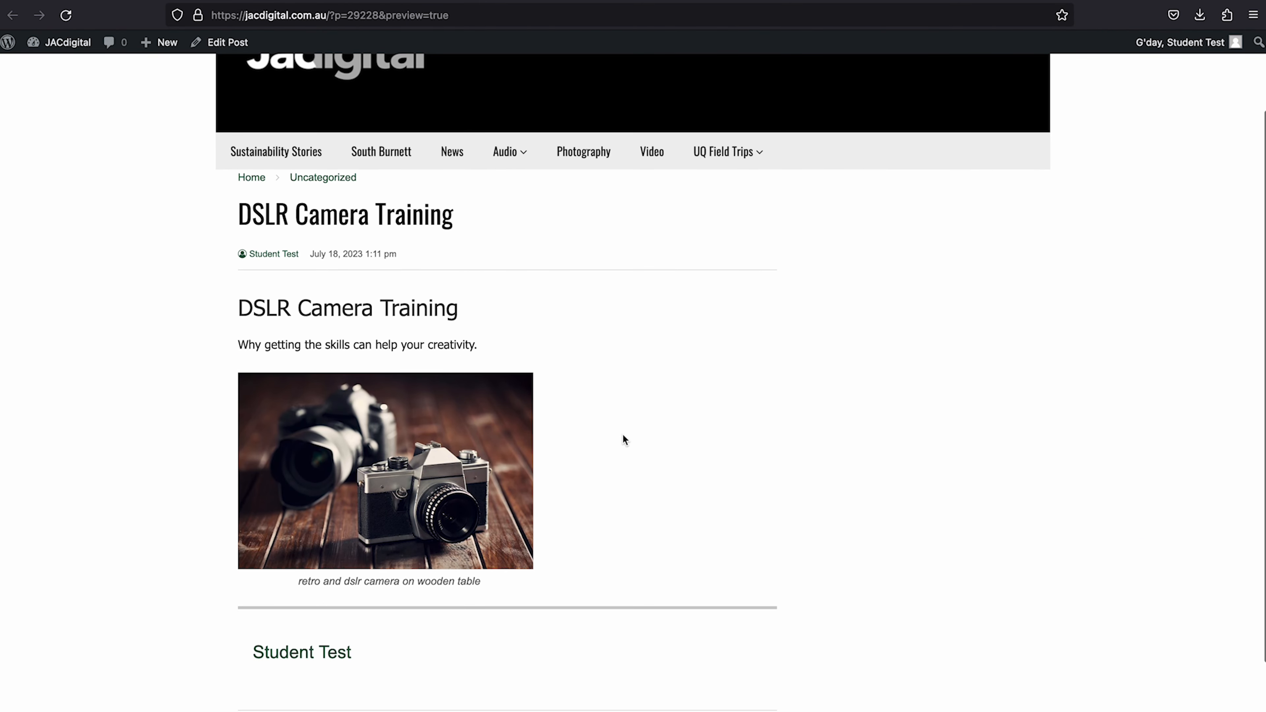
key(super+w)
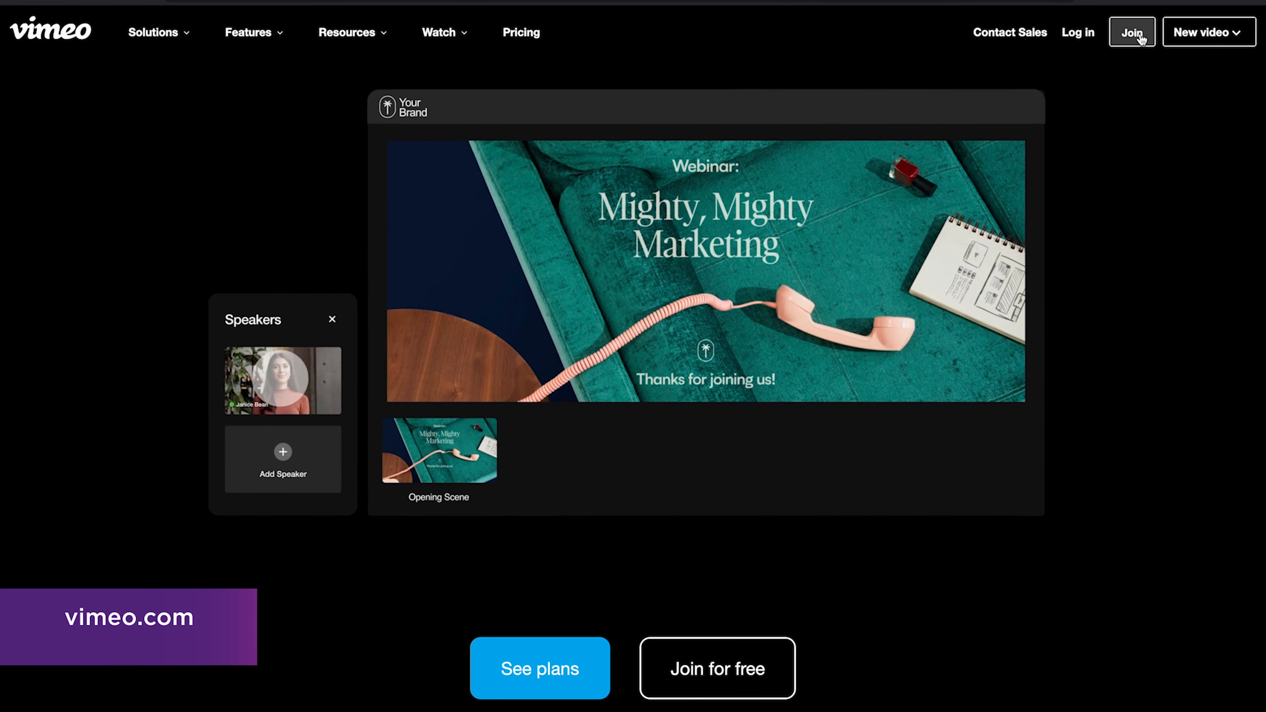
- Sign up for Vimeo with a full name, e-mail address and account password
click(1137, 36)
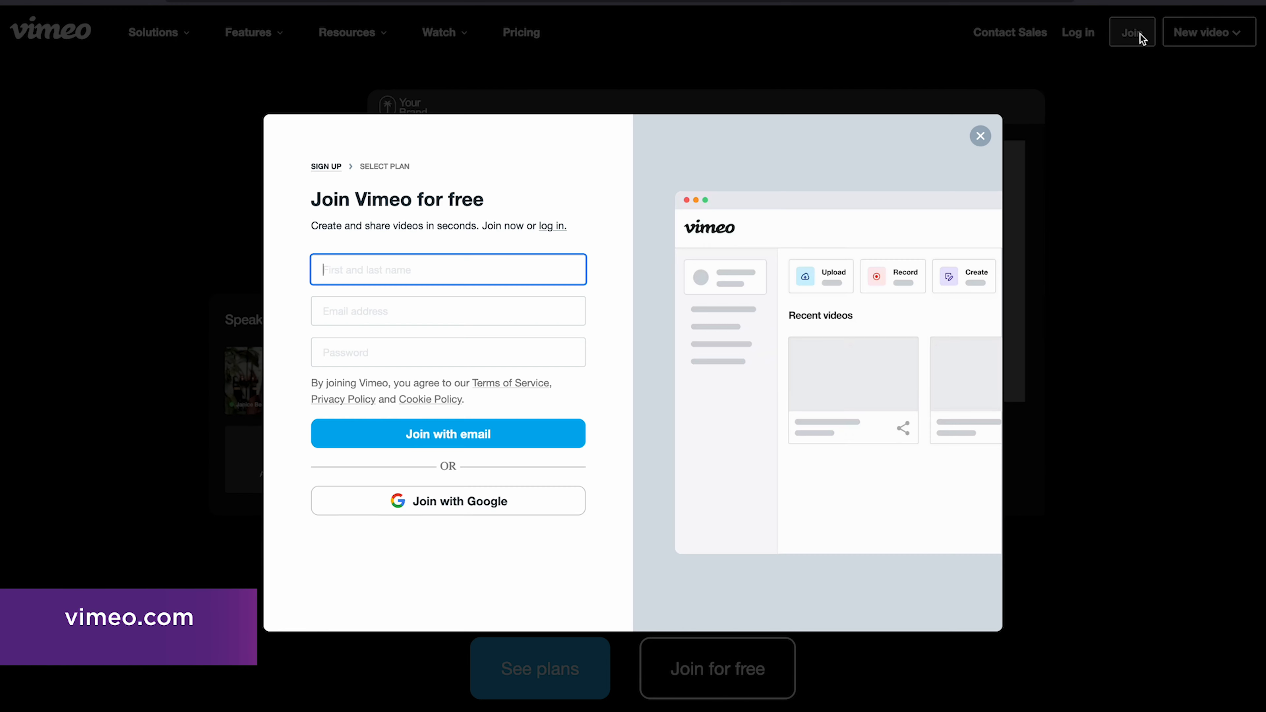
text(Student Test)
key(Tab)
click(536, 350)
text(*************)
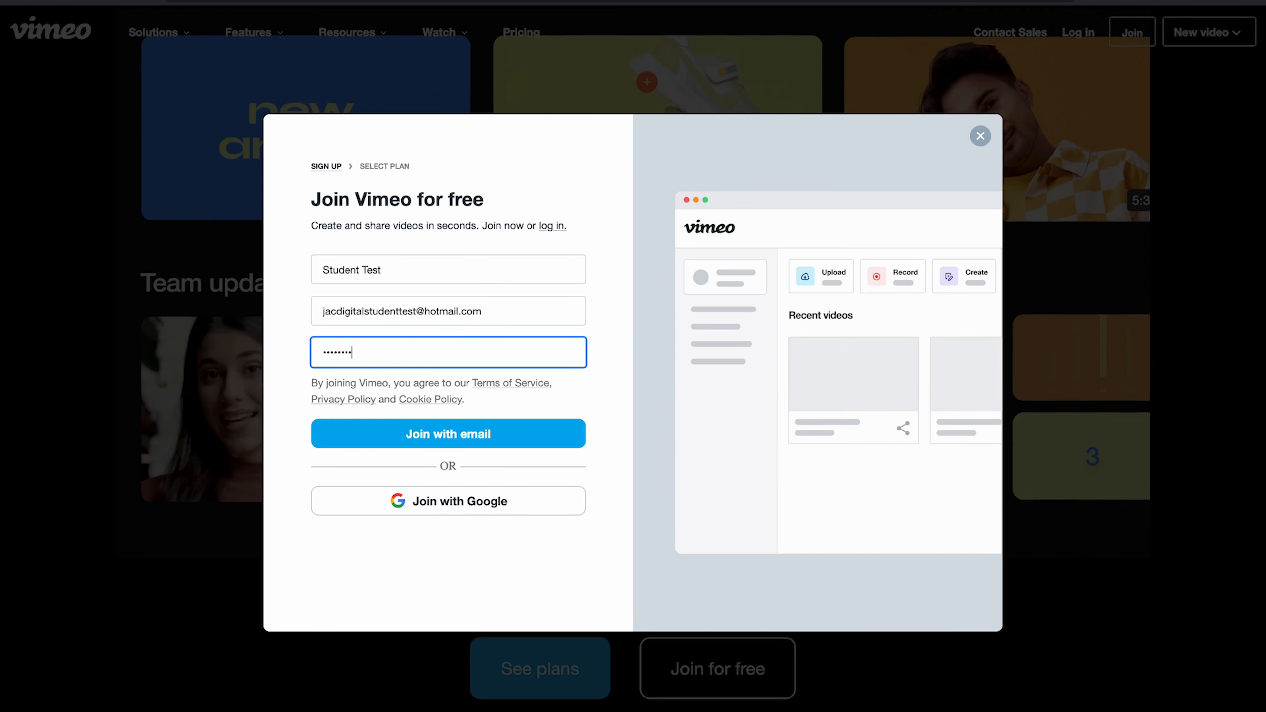
click(498, 435)
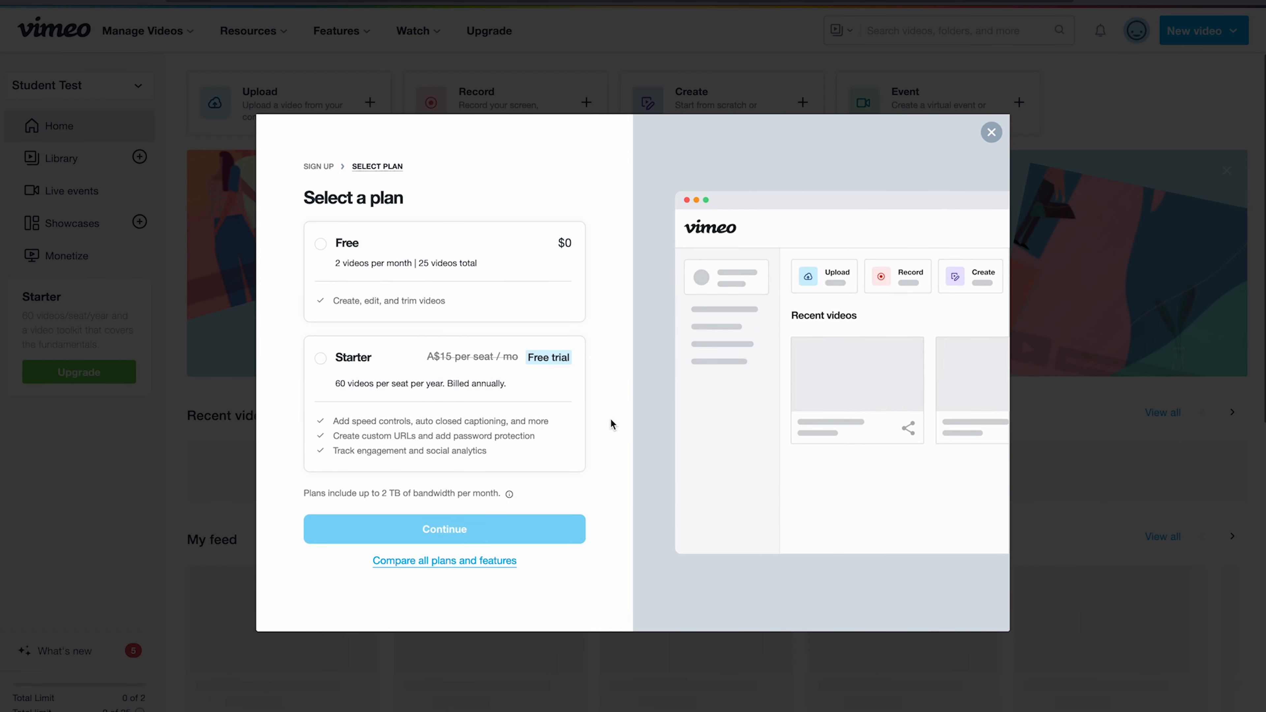
- Choose the Free plan and bring up the New video options
click(321, 244)
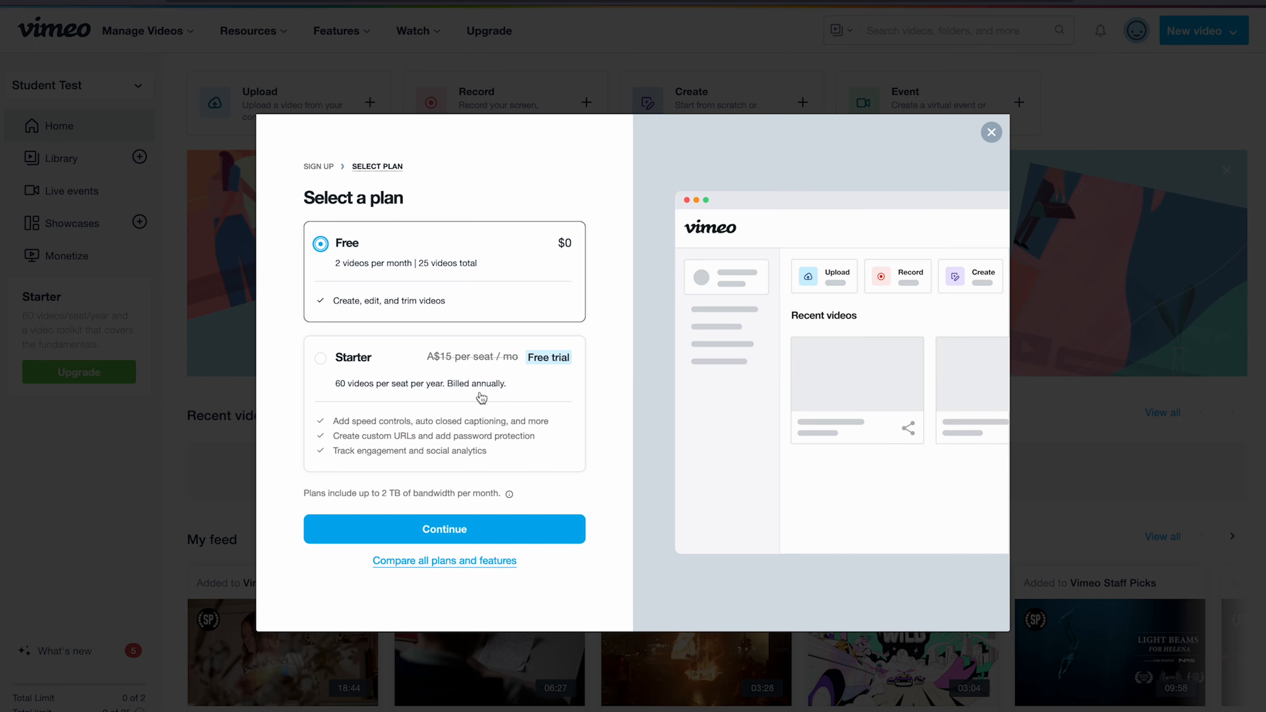
click(493, 539)
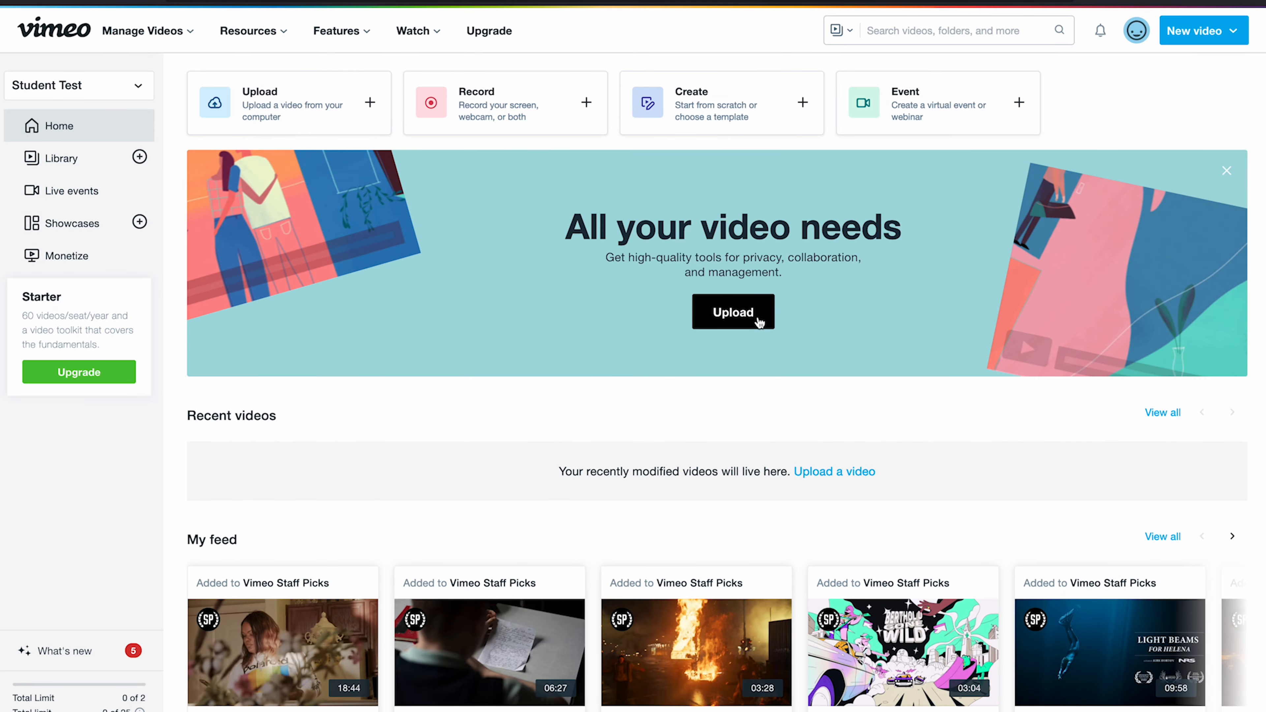
click(1221, 32)
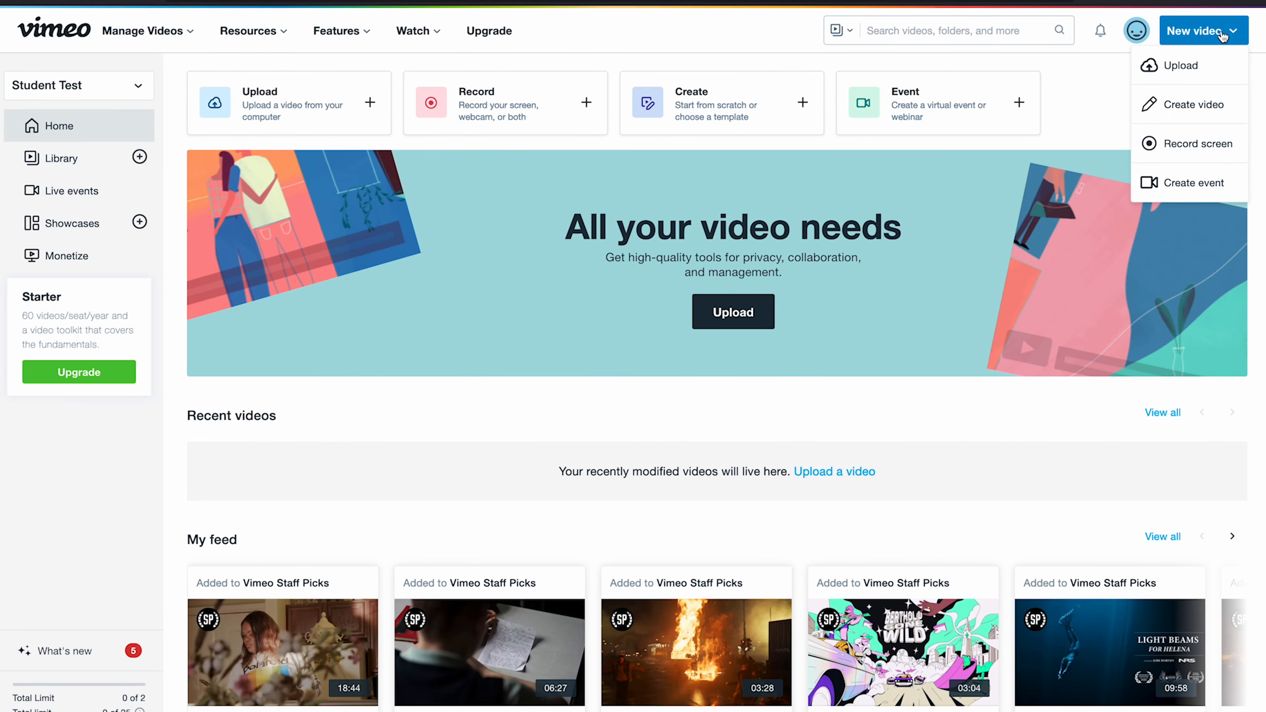
- Upload introduction_to_maps.mp4 from the Stock image folder to Vimeo
click(1201, 70)
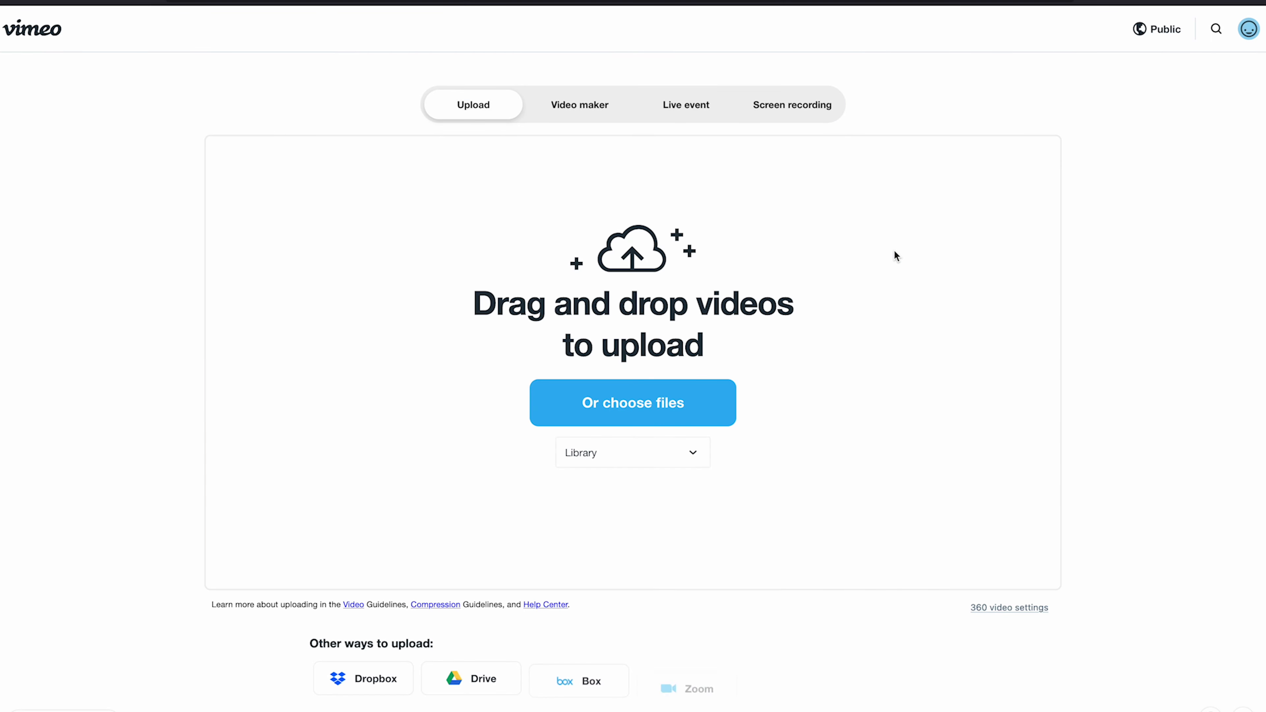
click(650, 419)
click(699, 77)
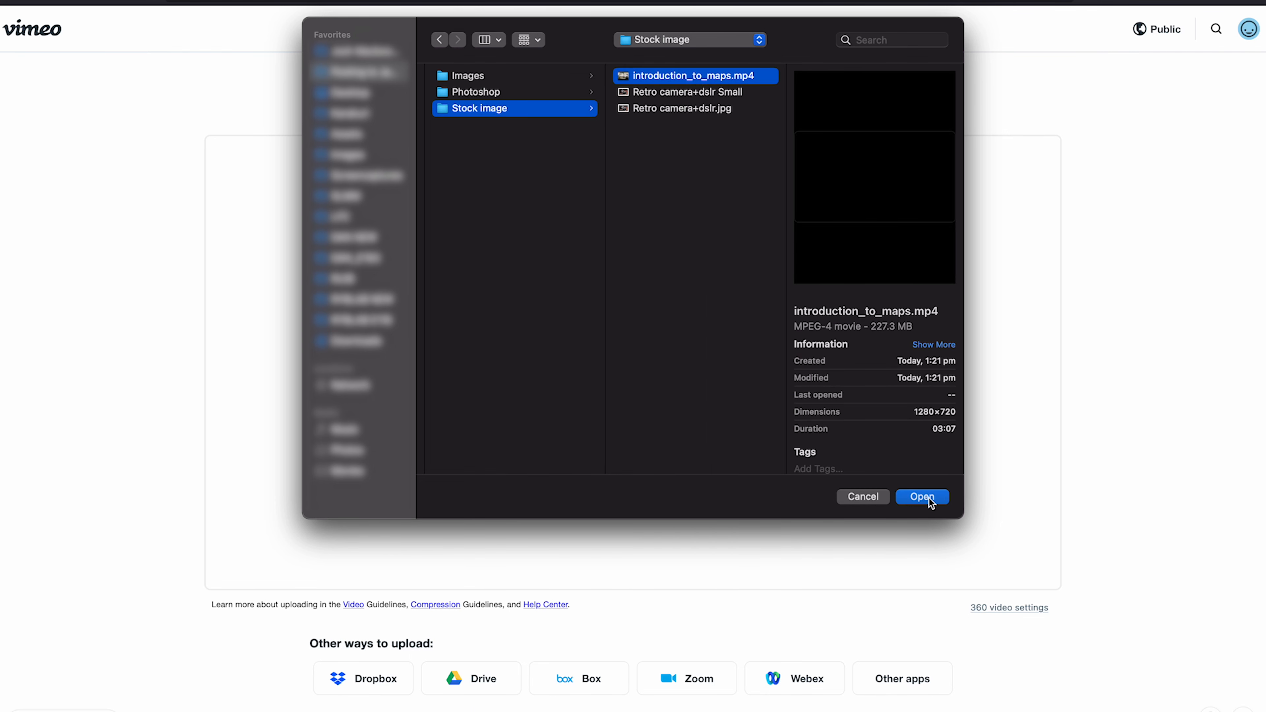
click(940, 500)
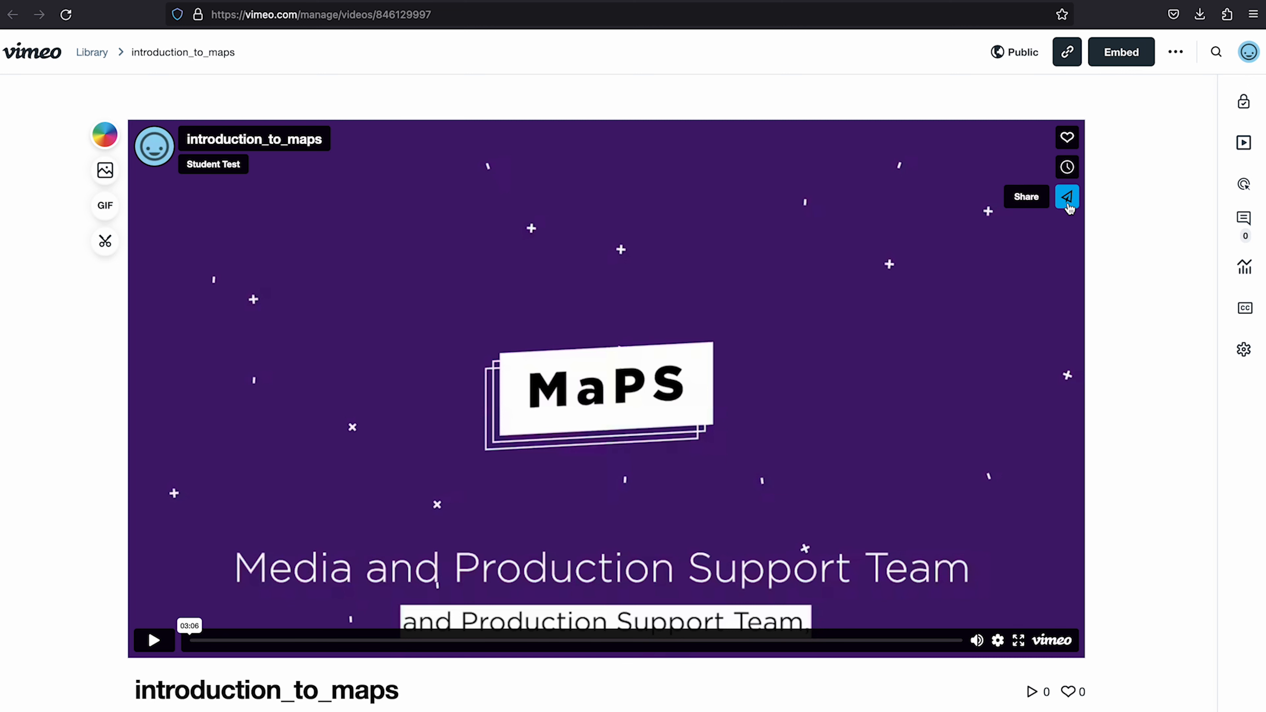
- Copy the introduction_to_maps video's link from its public page share dialog
click(1067, 198)
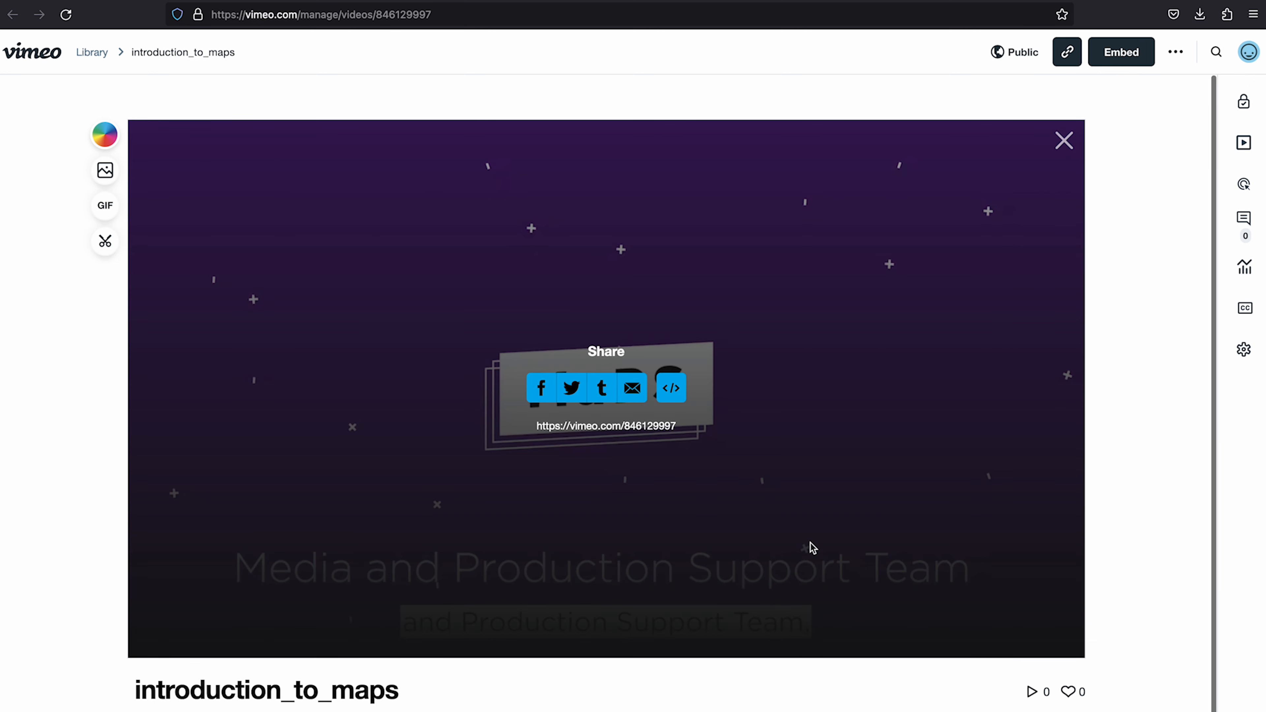
click(635, 428)
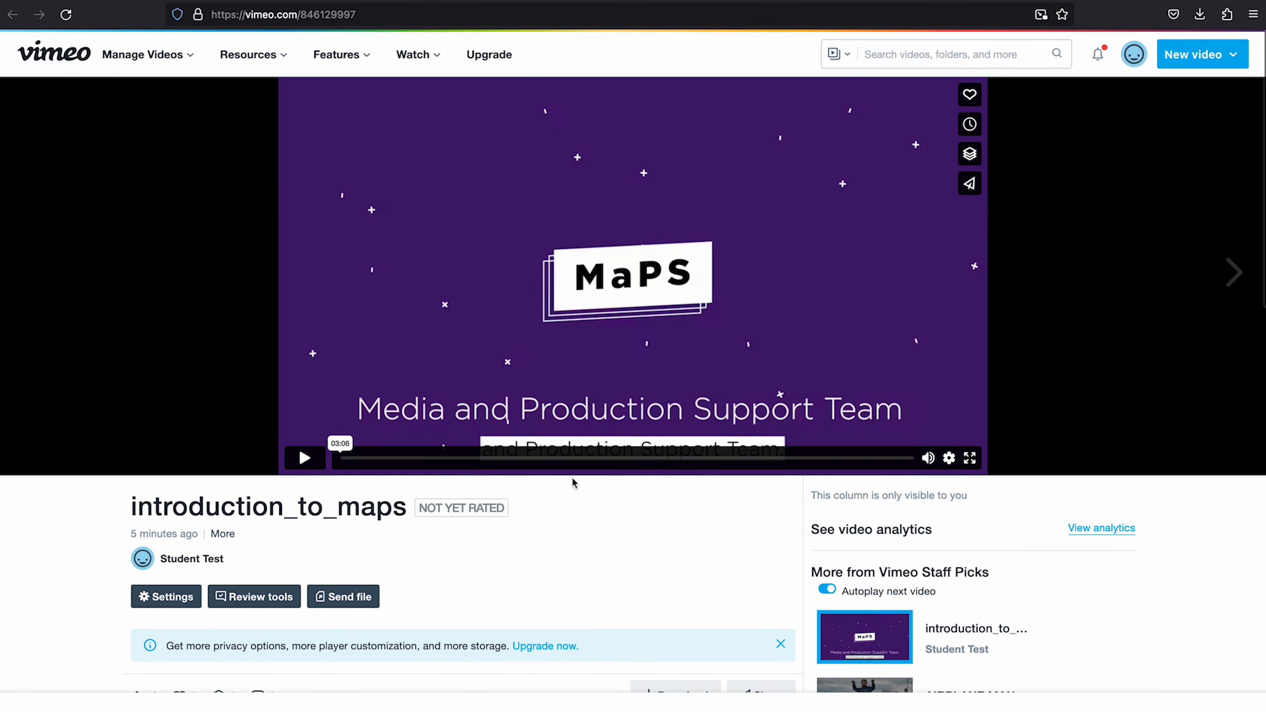
scroll(636, 584, down, 3)
click(768, 563)
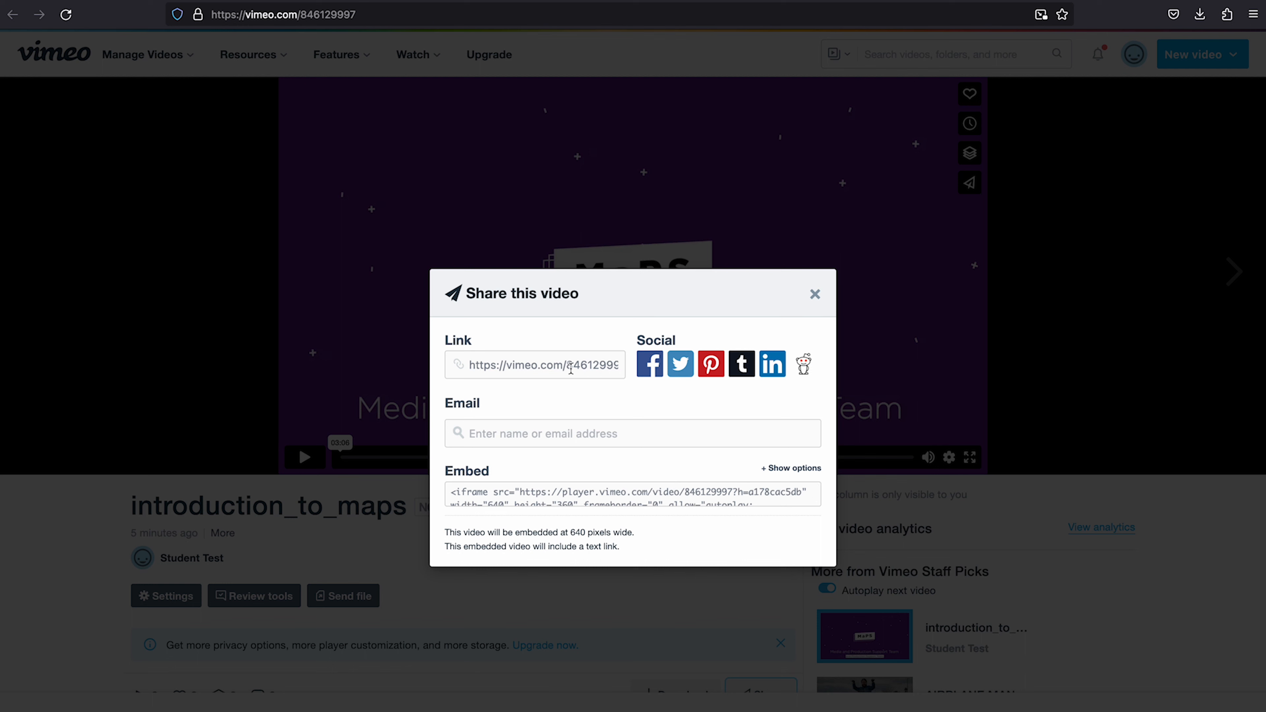
click(572, 366)
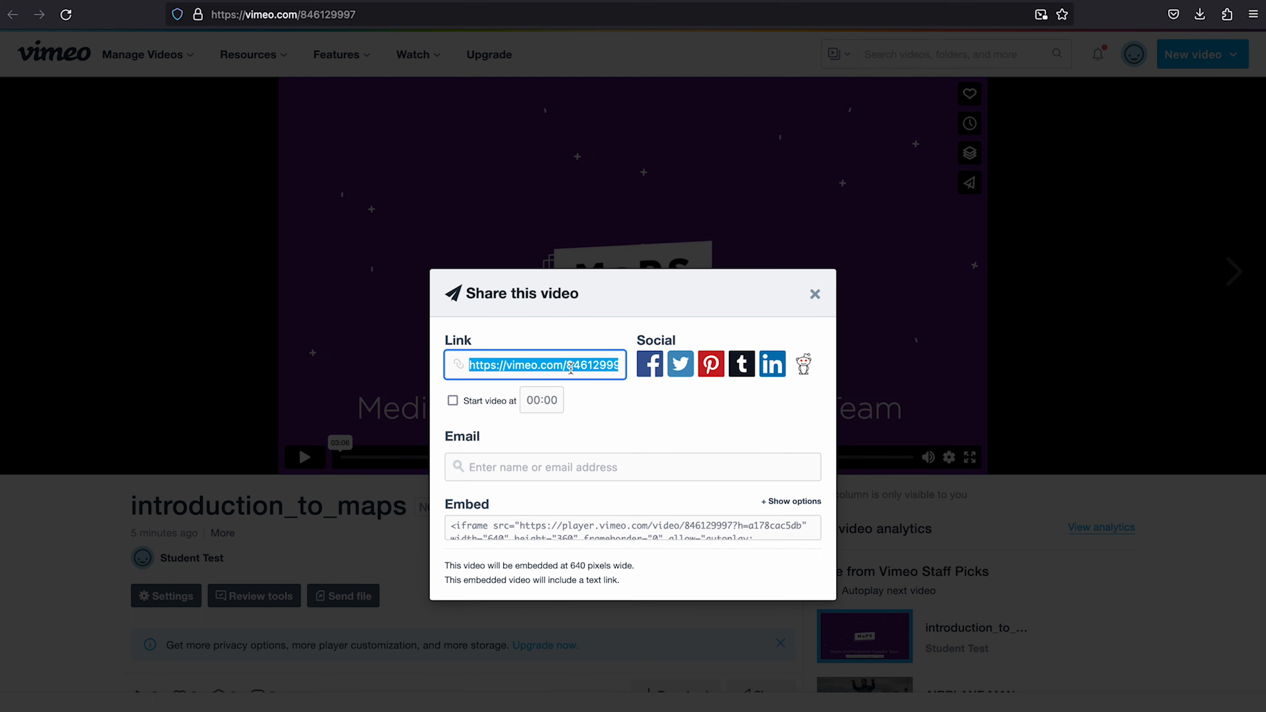
click(816, 295)
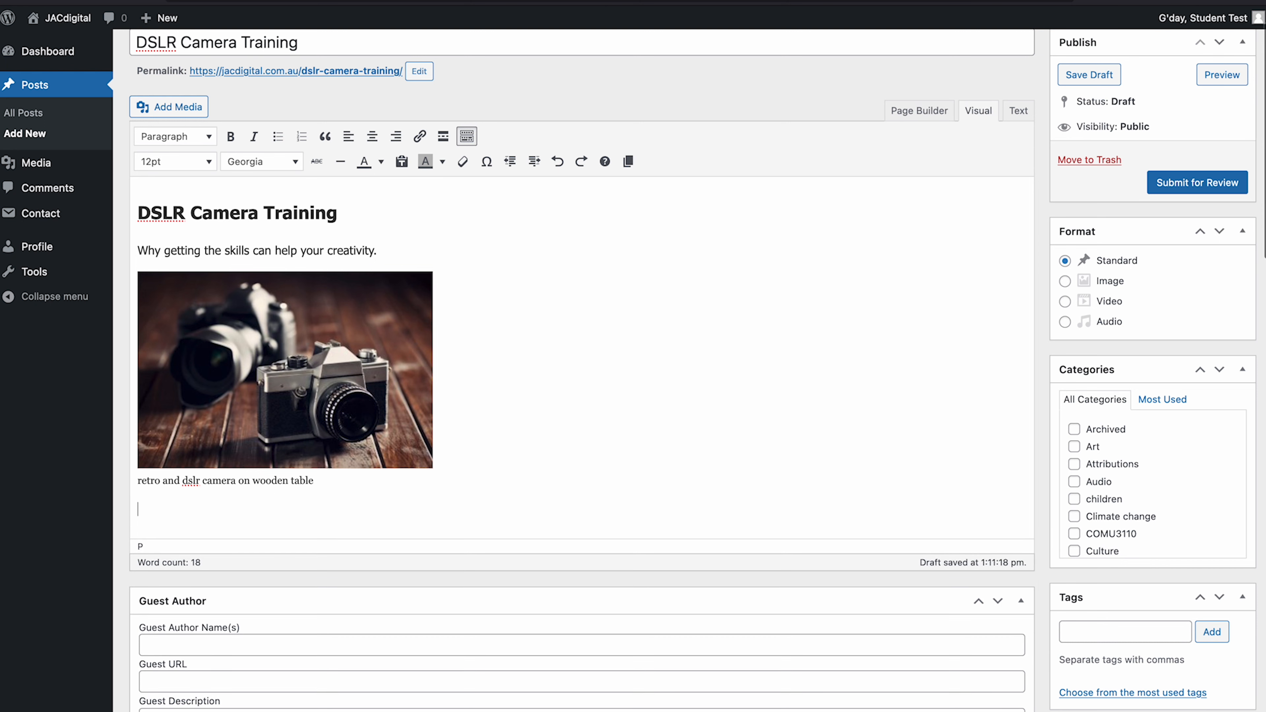
- Embed the Vimeo video by pasting its link below the caption, then preview the post
key(Return)
key(Return)
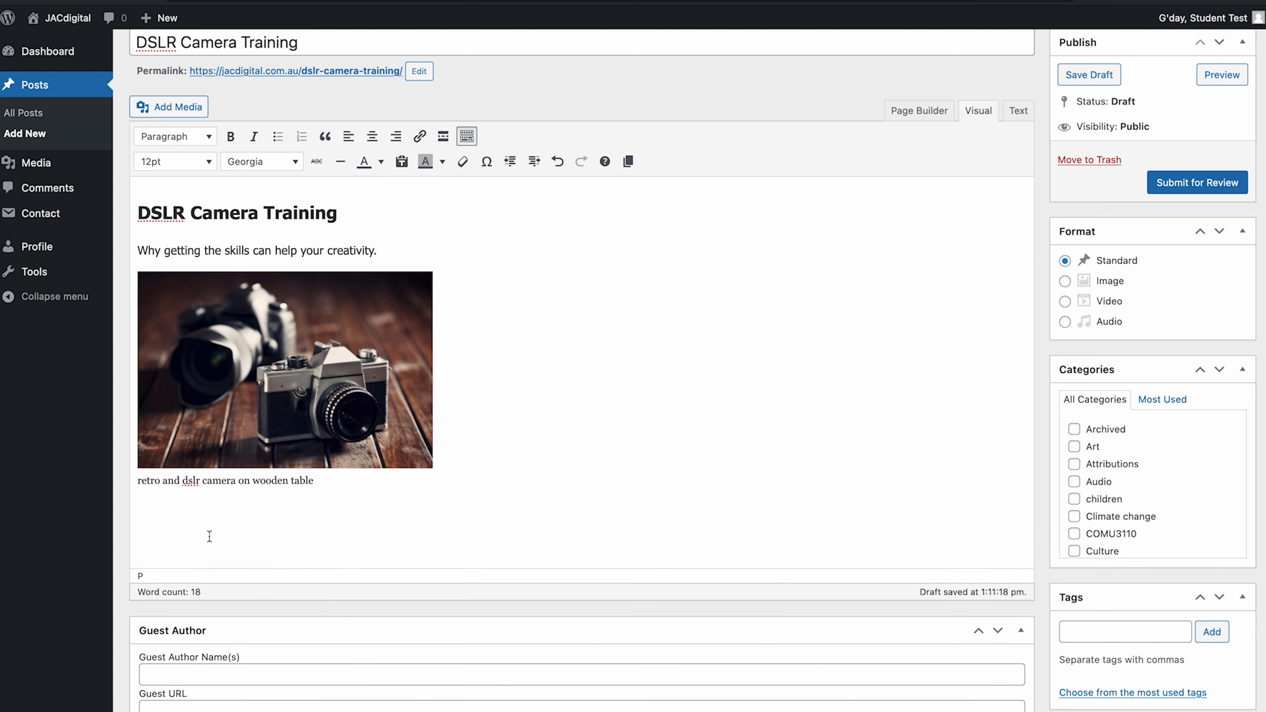
key(ctrl+v)
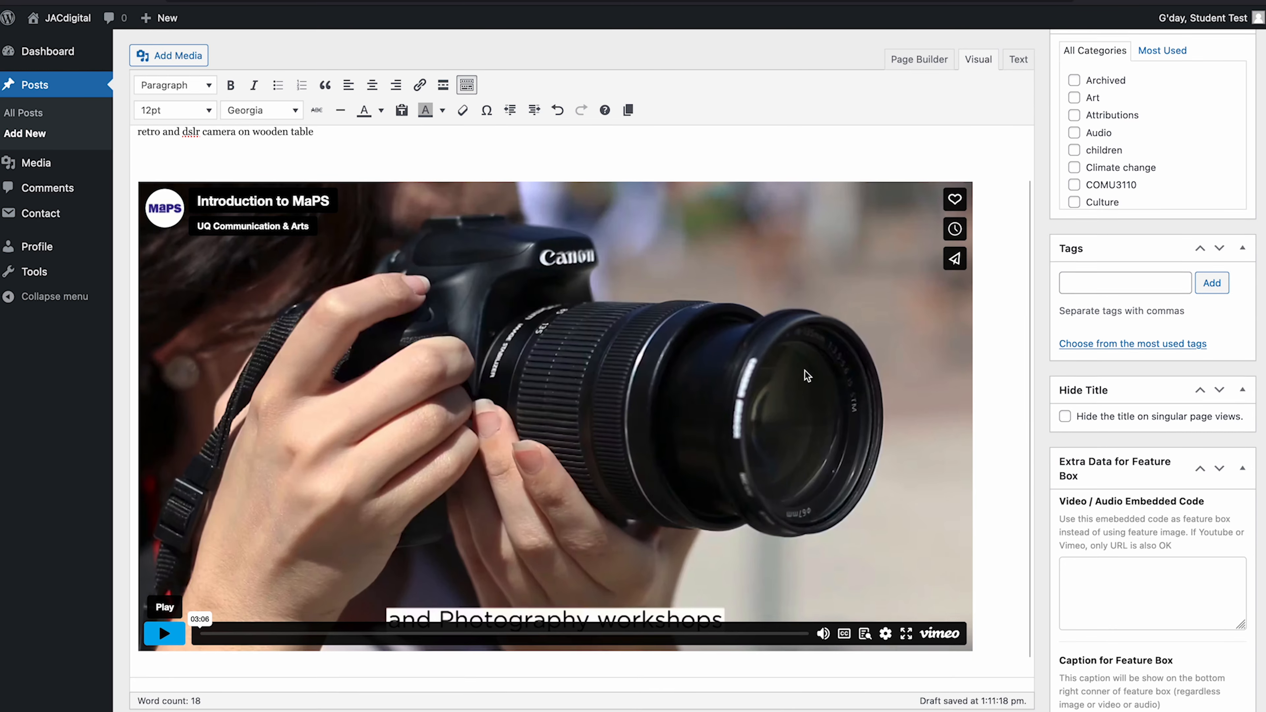
scroll(906, 276, up, 8)
click(1221, 132)
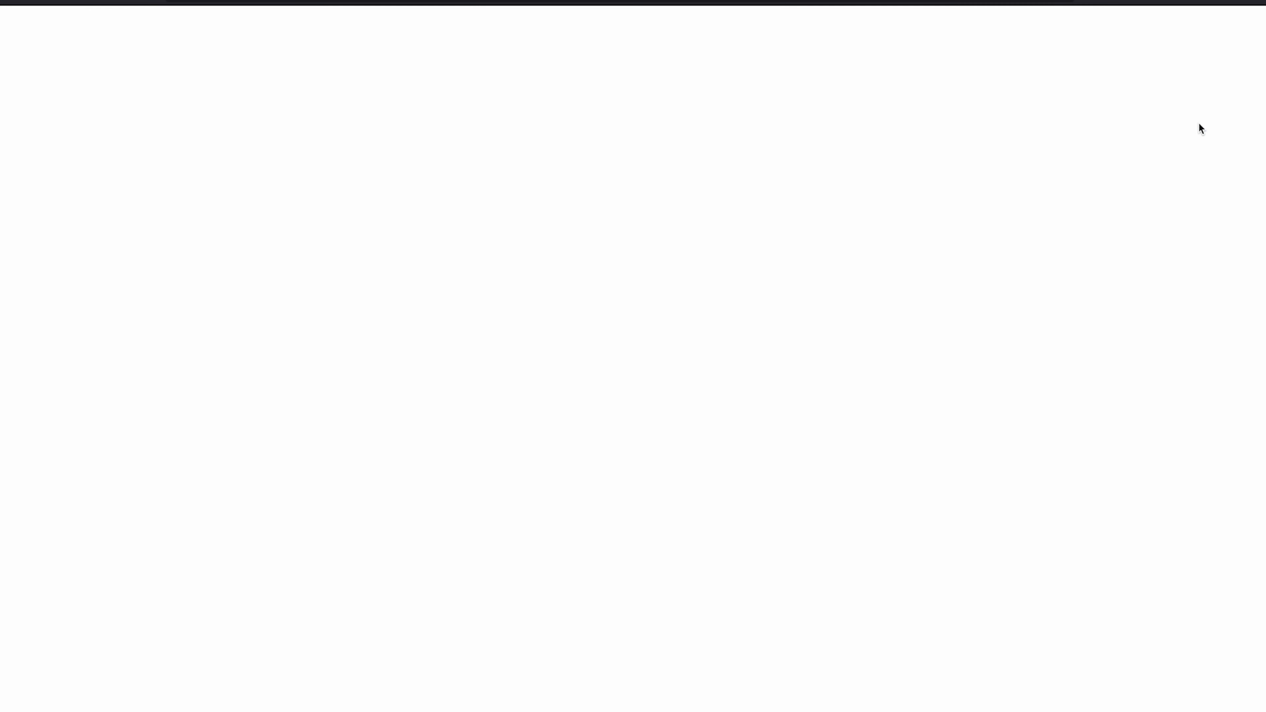
- Play the embedded Introduction to MaPS video in the preview, skip ahead, and pause it
scroll(583, 483, down, 10)
click(323, 464)
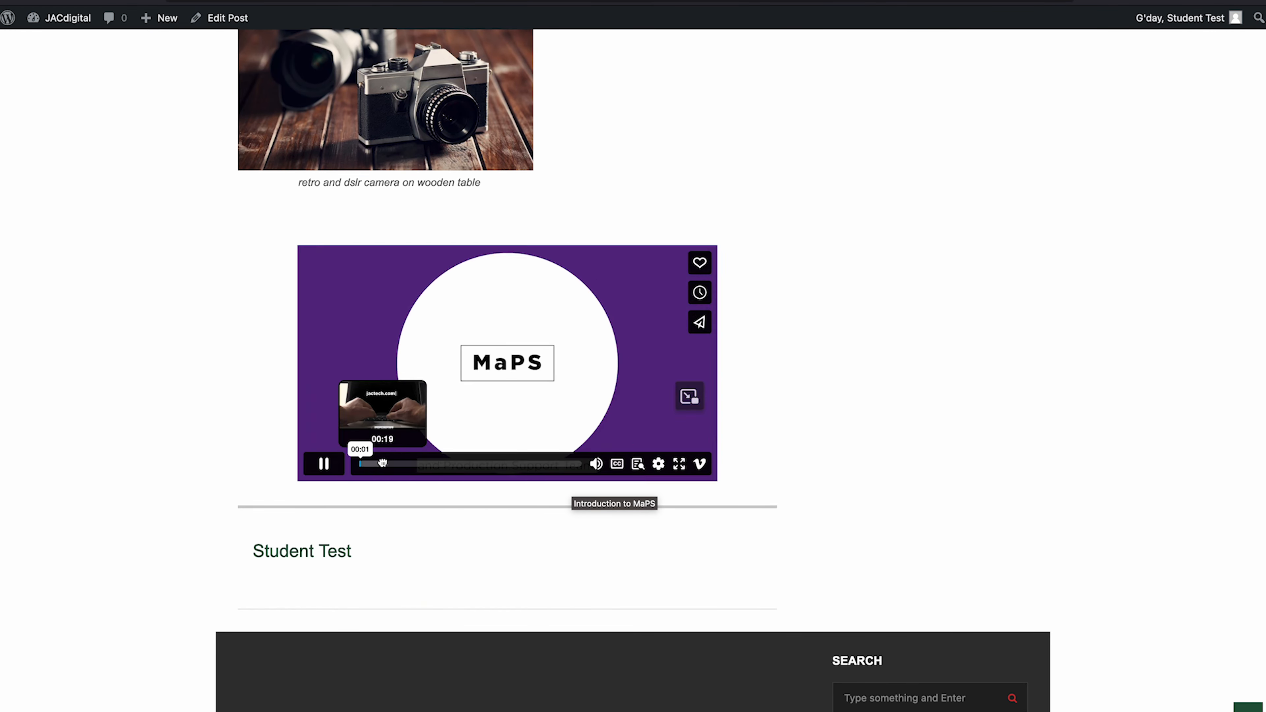
click(382, 464)
click(464, 464)
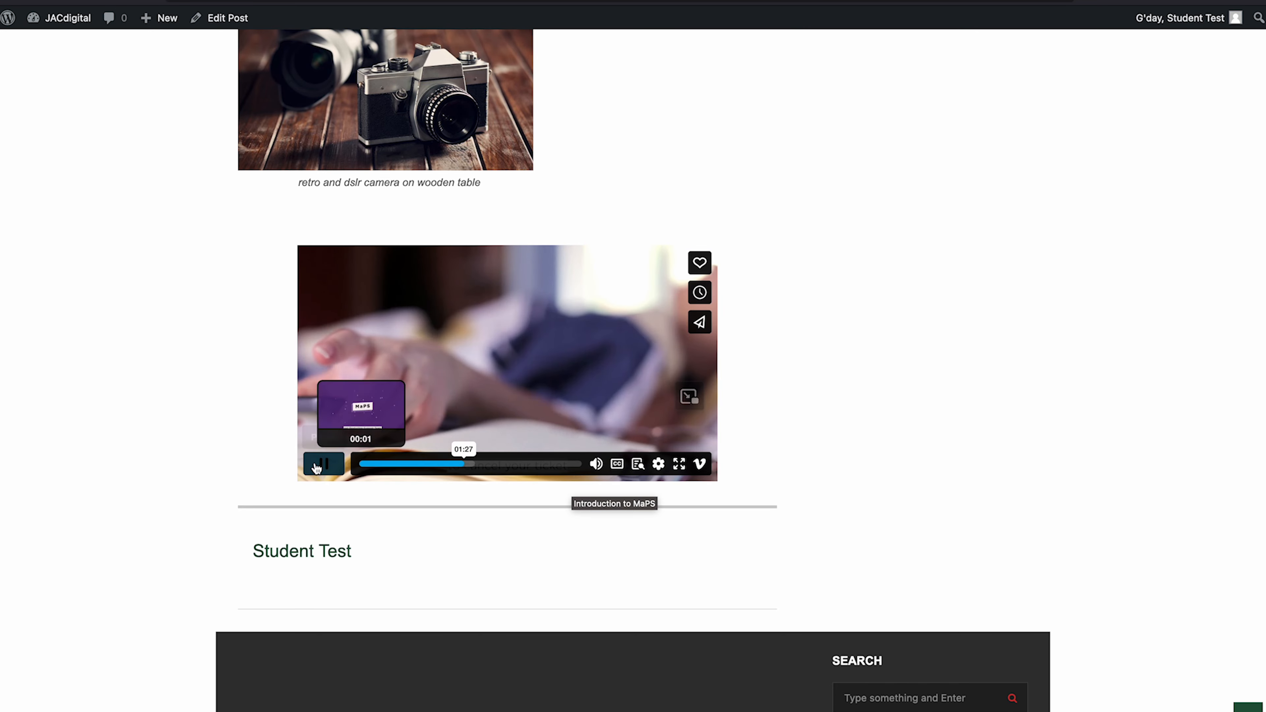
click(323, 464)
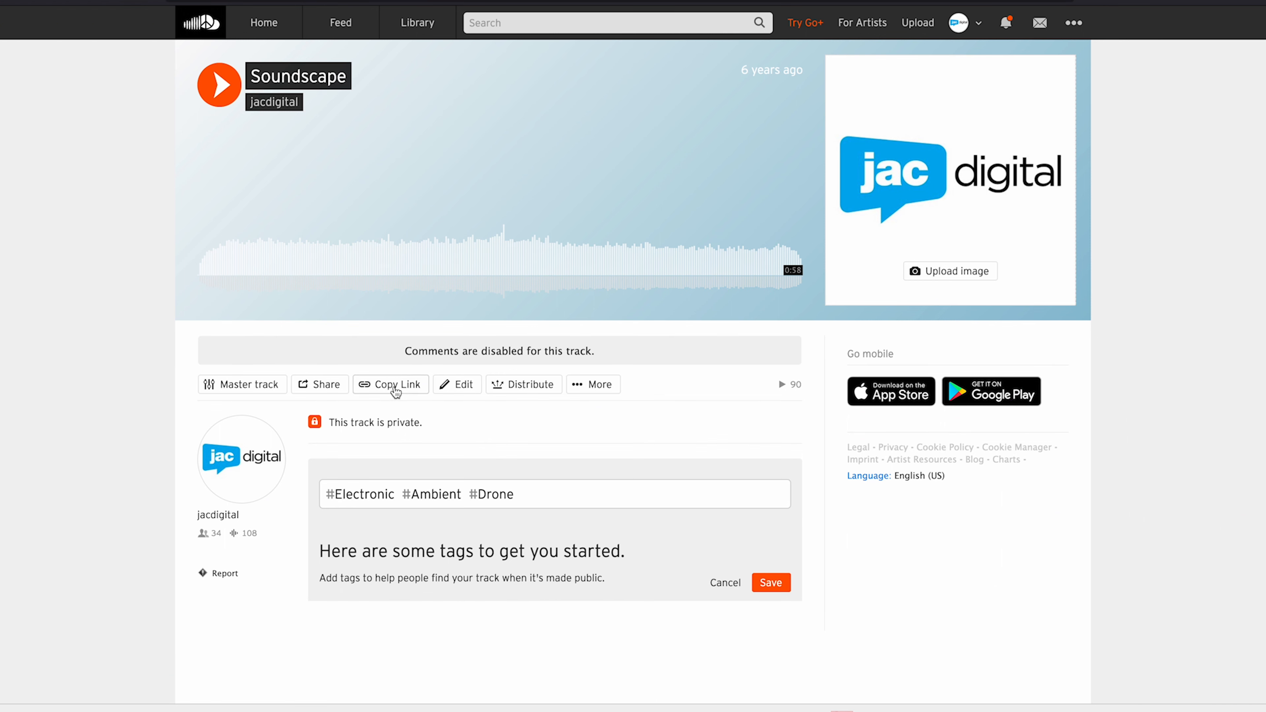
- Copy the Soundscape track's link on SoundCloud
click(395, 392)
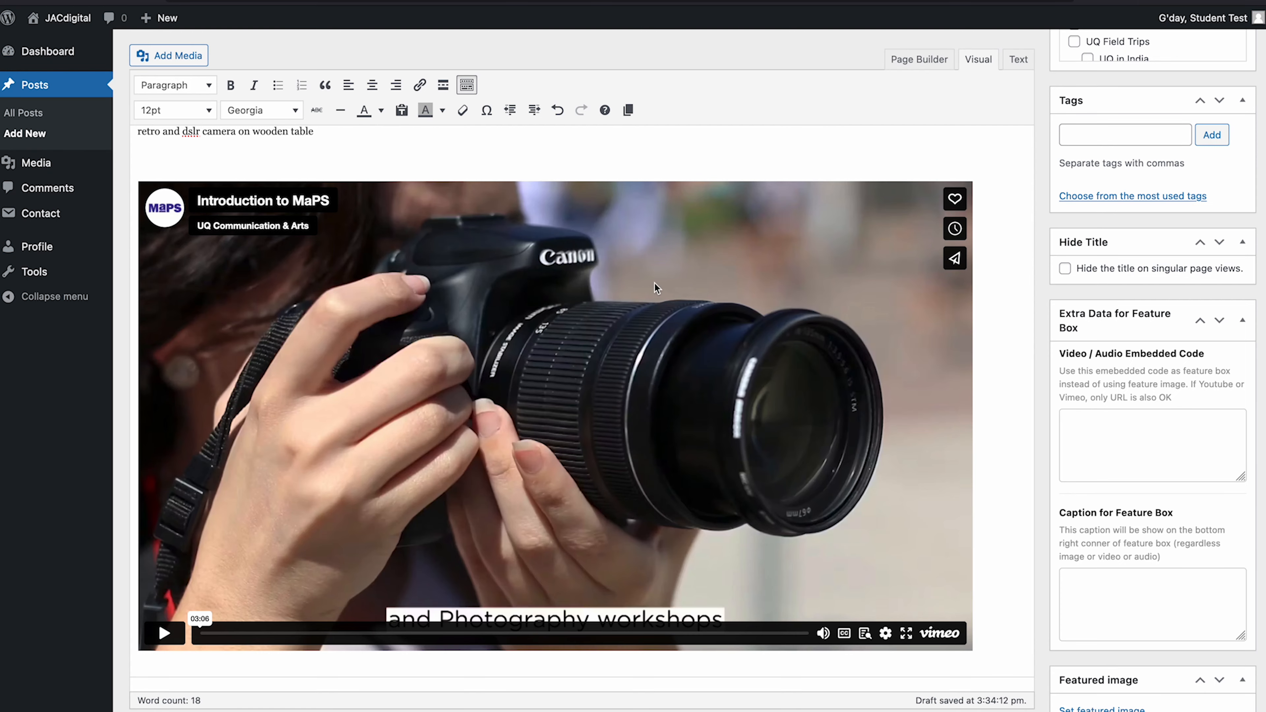
scroll(658, 287, down, 3)
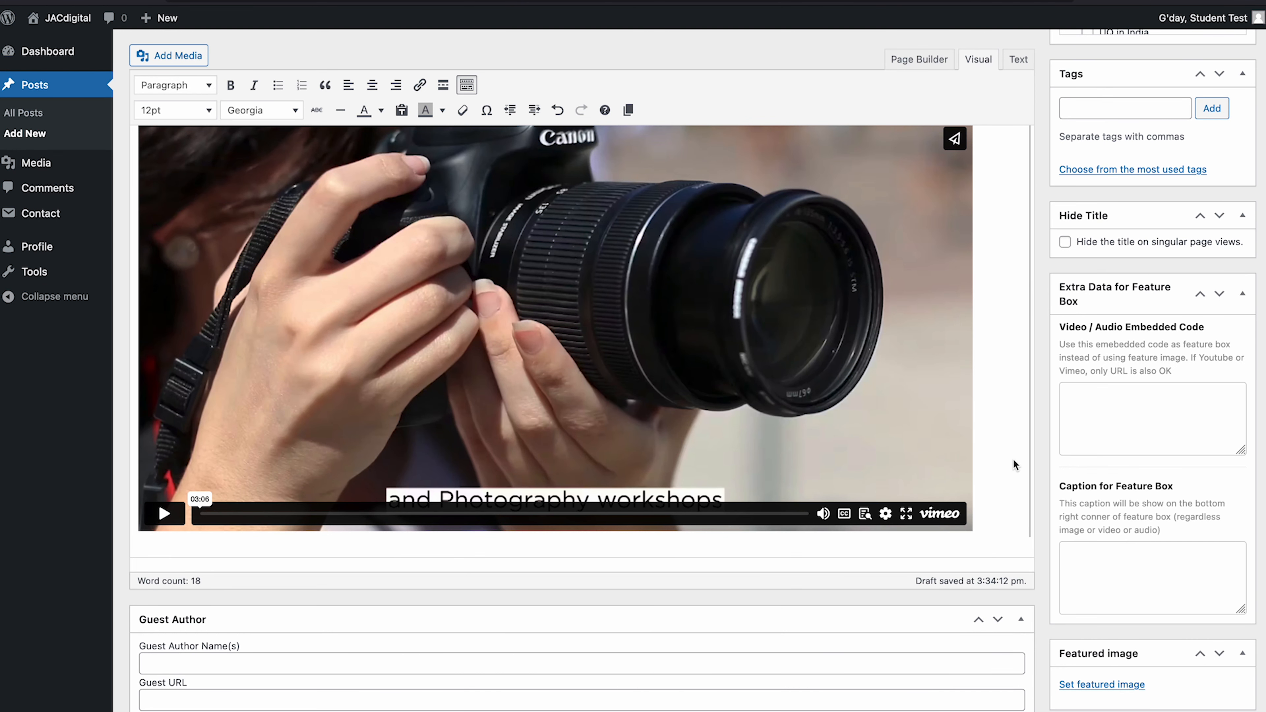
- Paste the Soundscape SoundCloud link on a new line below the Vimeo video
key(Return)
key(Return)
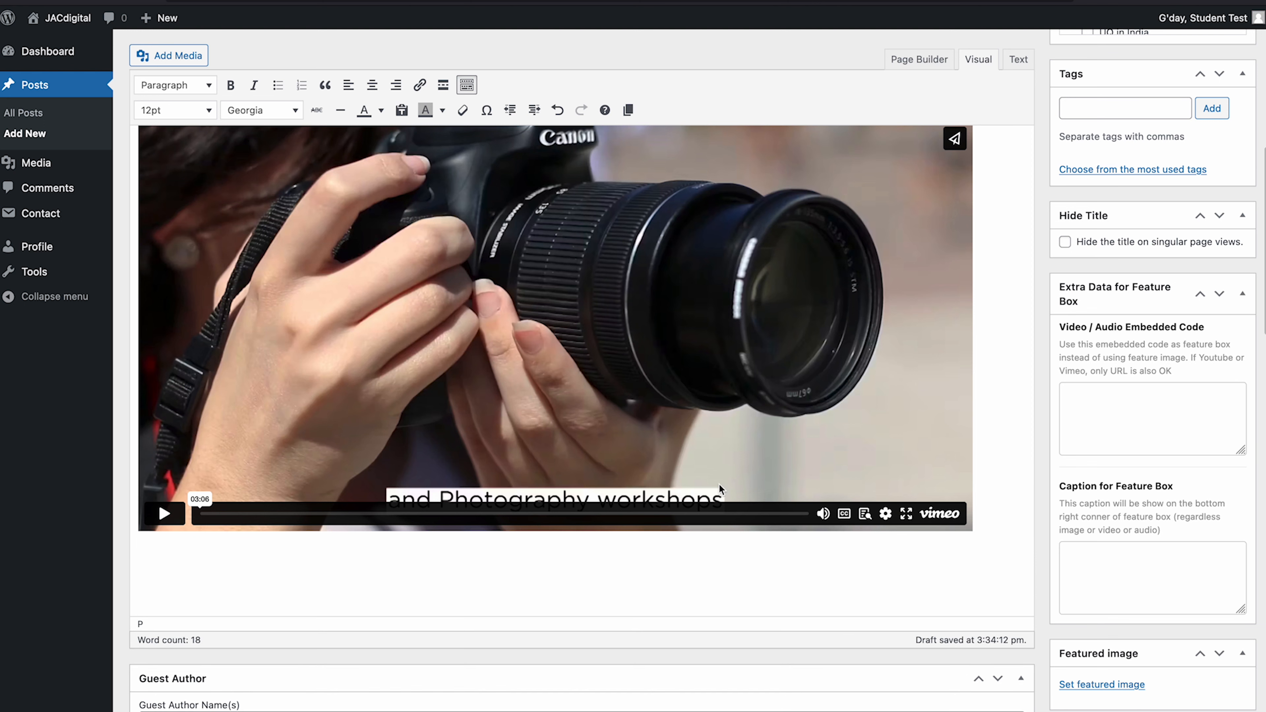
key(ctrl+v)
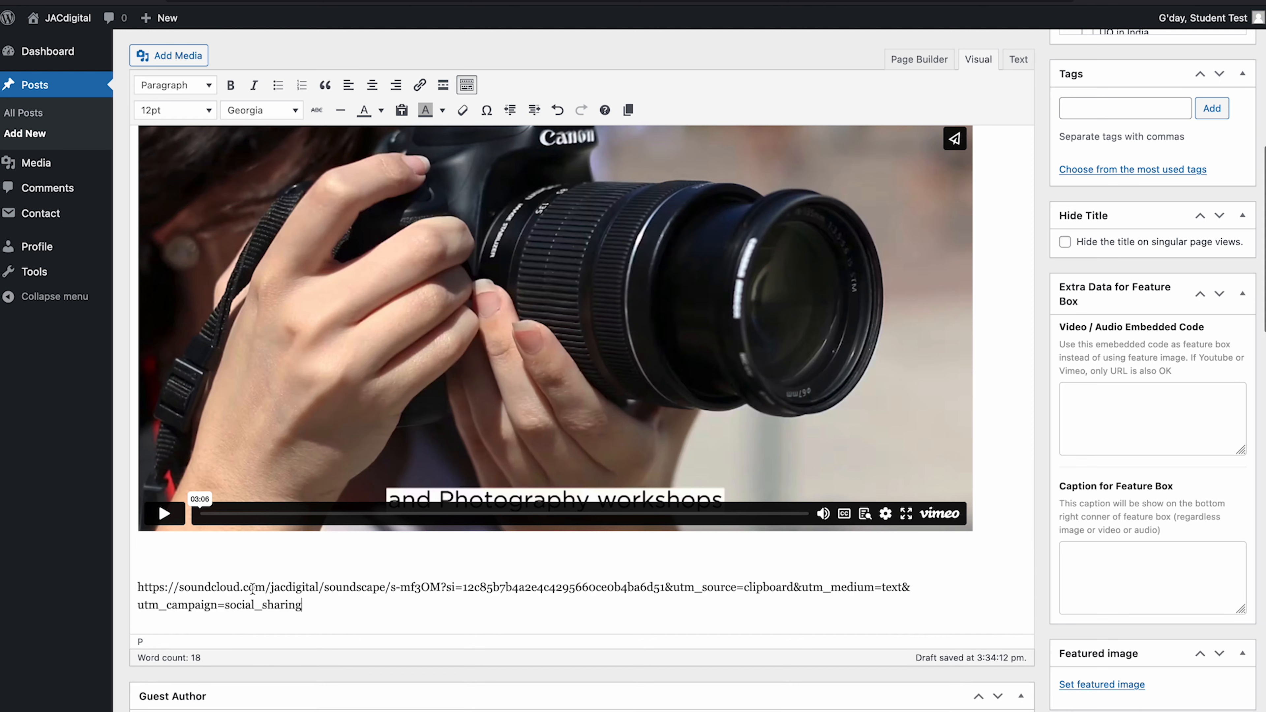
scroll(394, 581, down, 3)
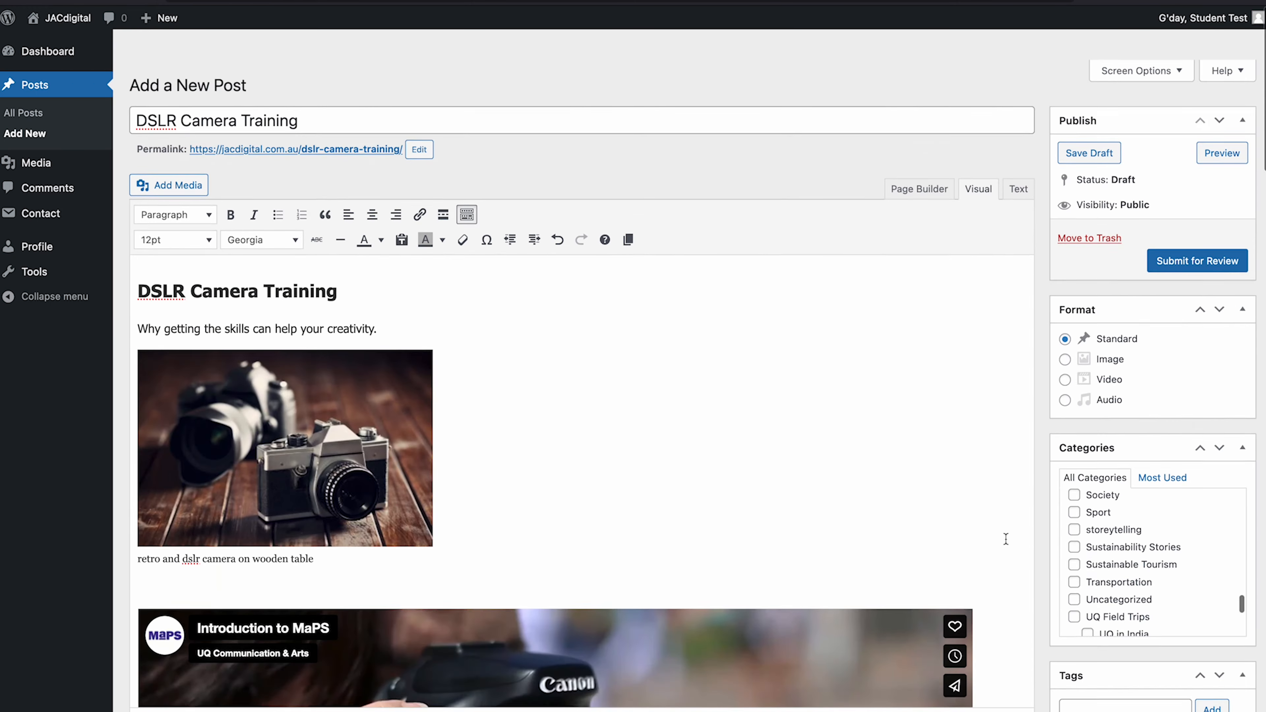
scroll(648, 359, down, 1)
- Preview the post and scroll to check the Vimeo and SoundCloud embeds
click(1218, 123)
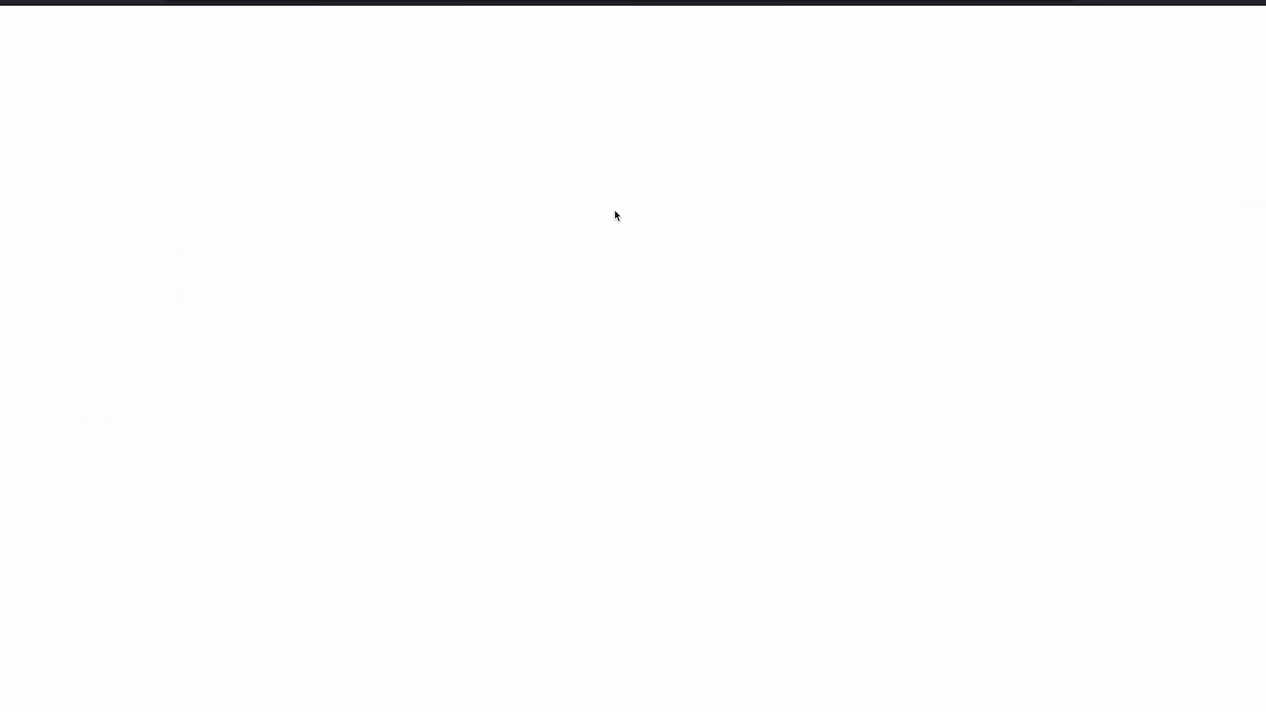
scroll(391, 345, down, 5)
scroll(392, 345, down, 7)
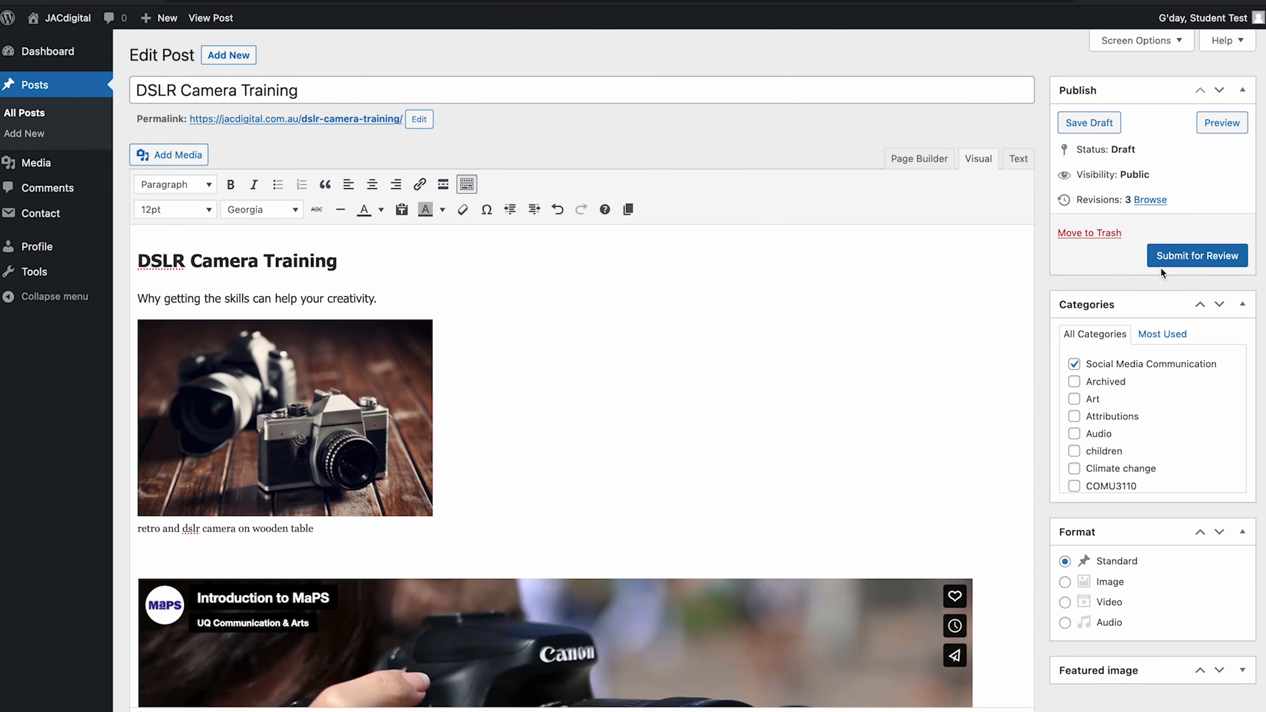
- Set the retro camera on wooden table photo from the Media Library as featured image
click(1242, 670)
scroll(1244, 677, down, 2)
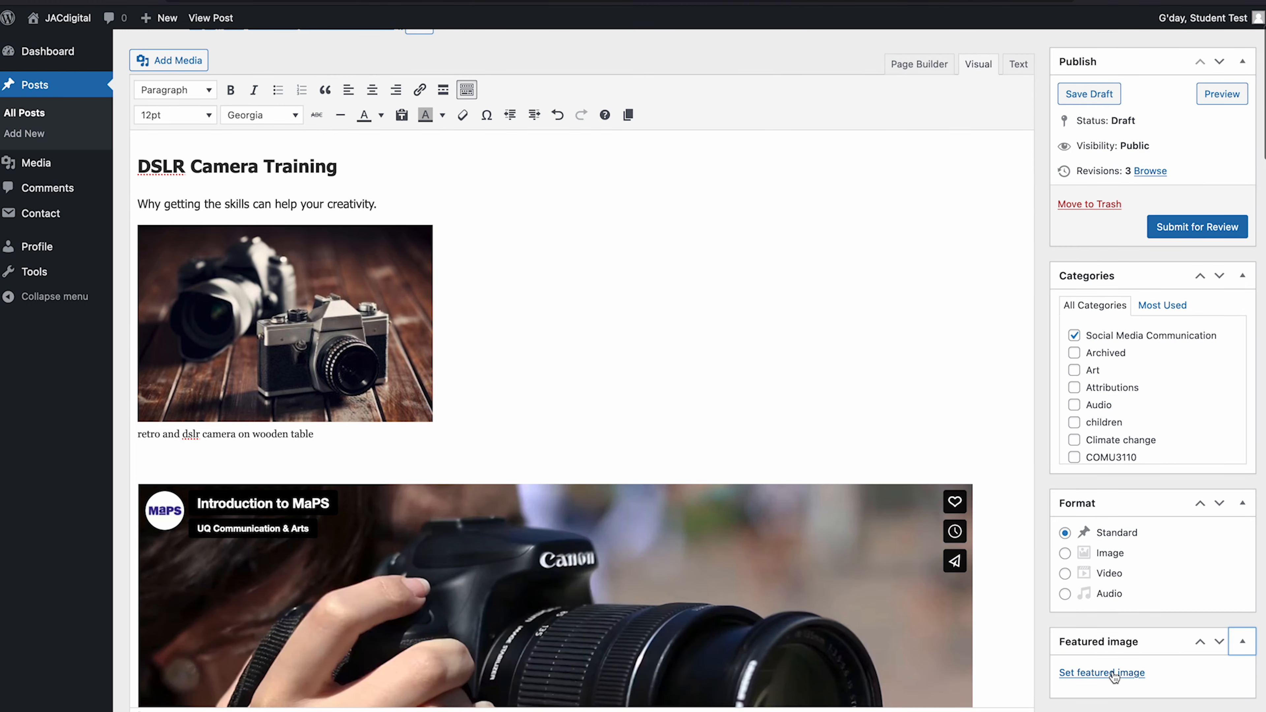
click(1113, 674)
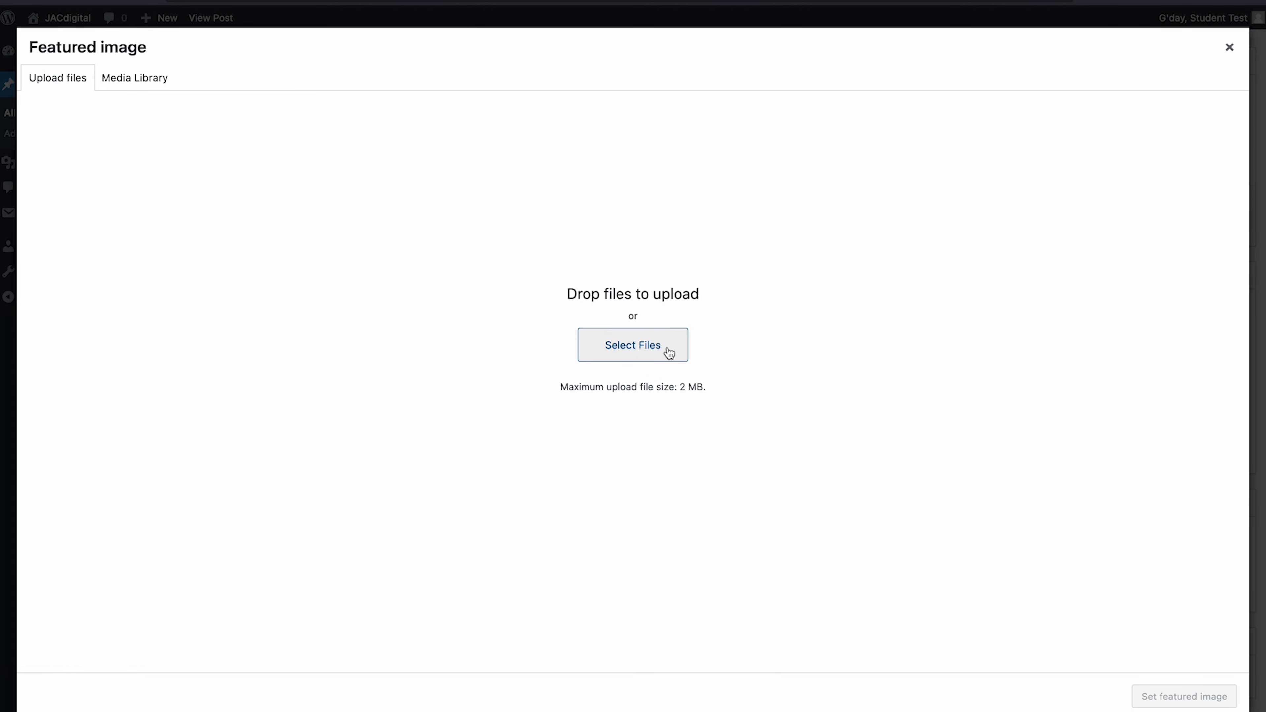
click(162, 83)
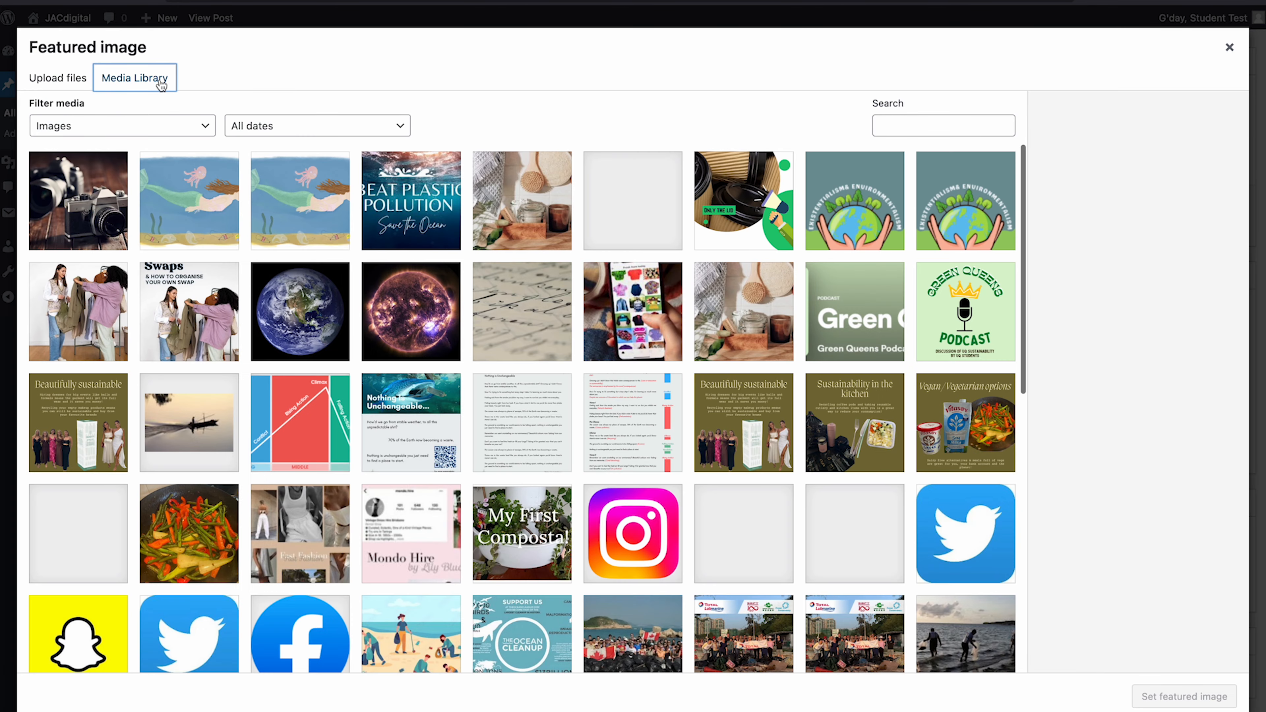
click(88, 208)
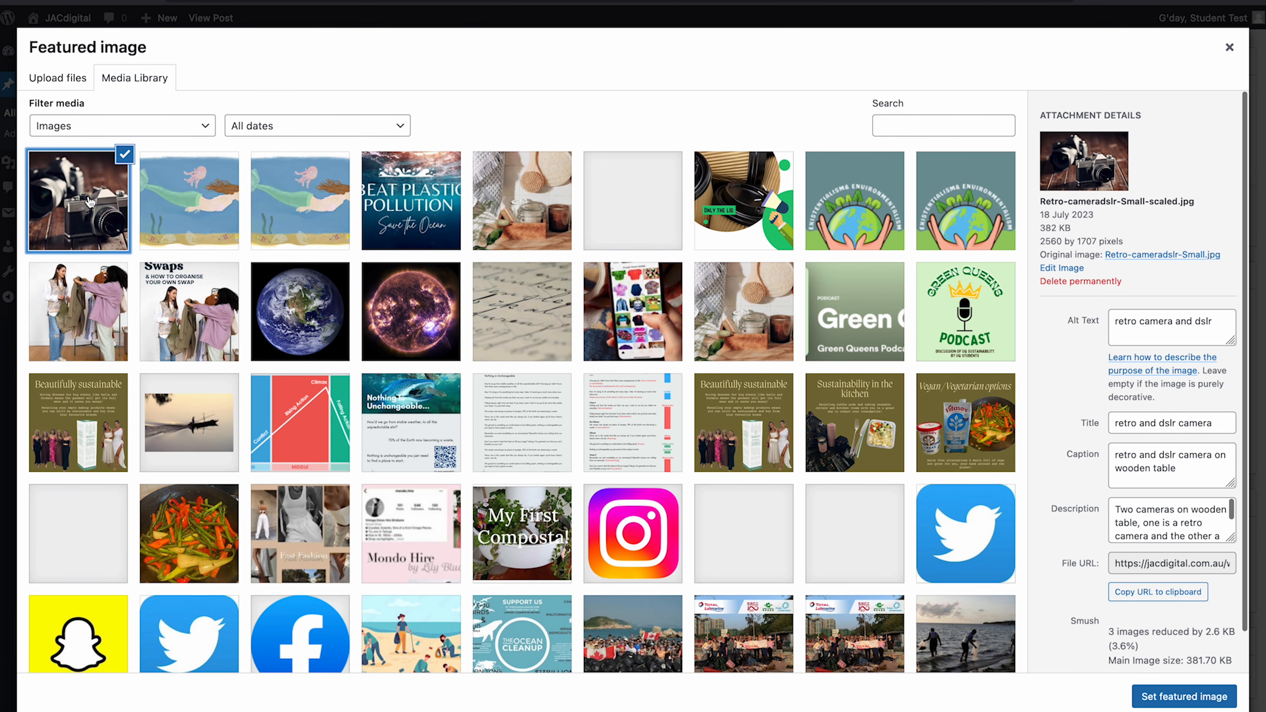
click(1184, 698)
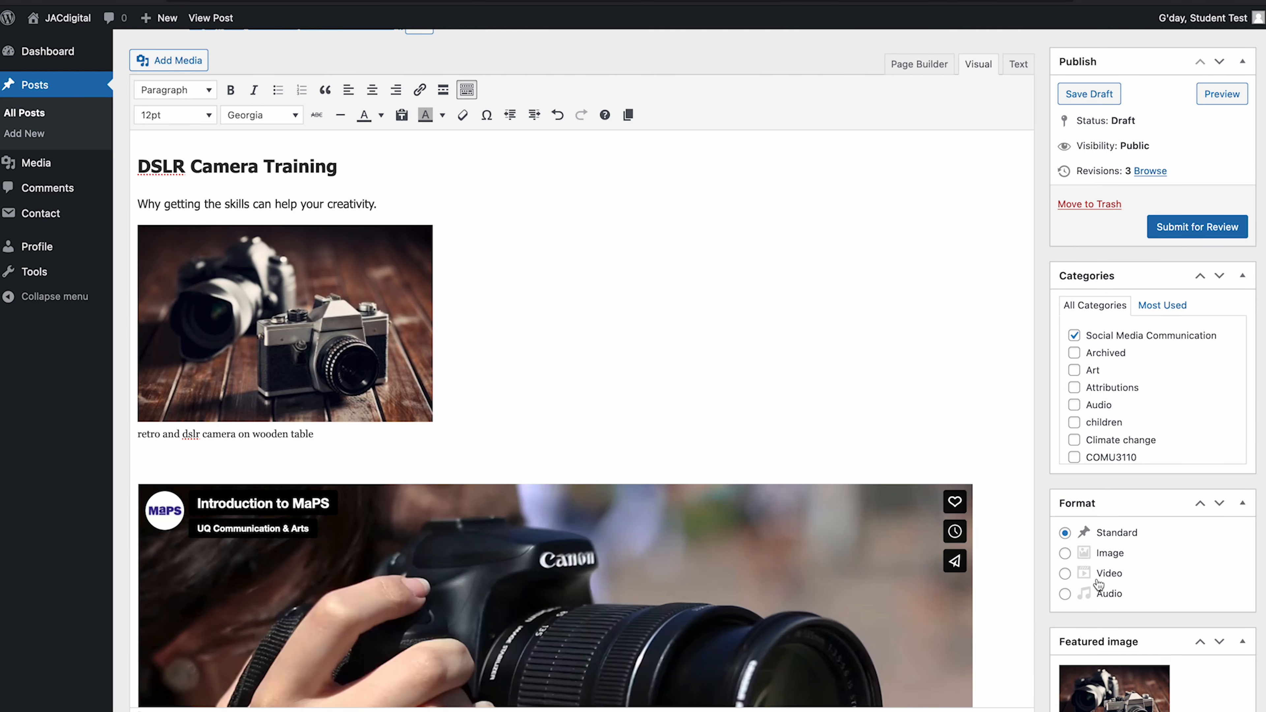
scroll(1099, 584, down, 15)
scroll(1099, 583, down, 20)
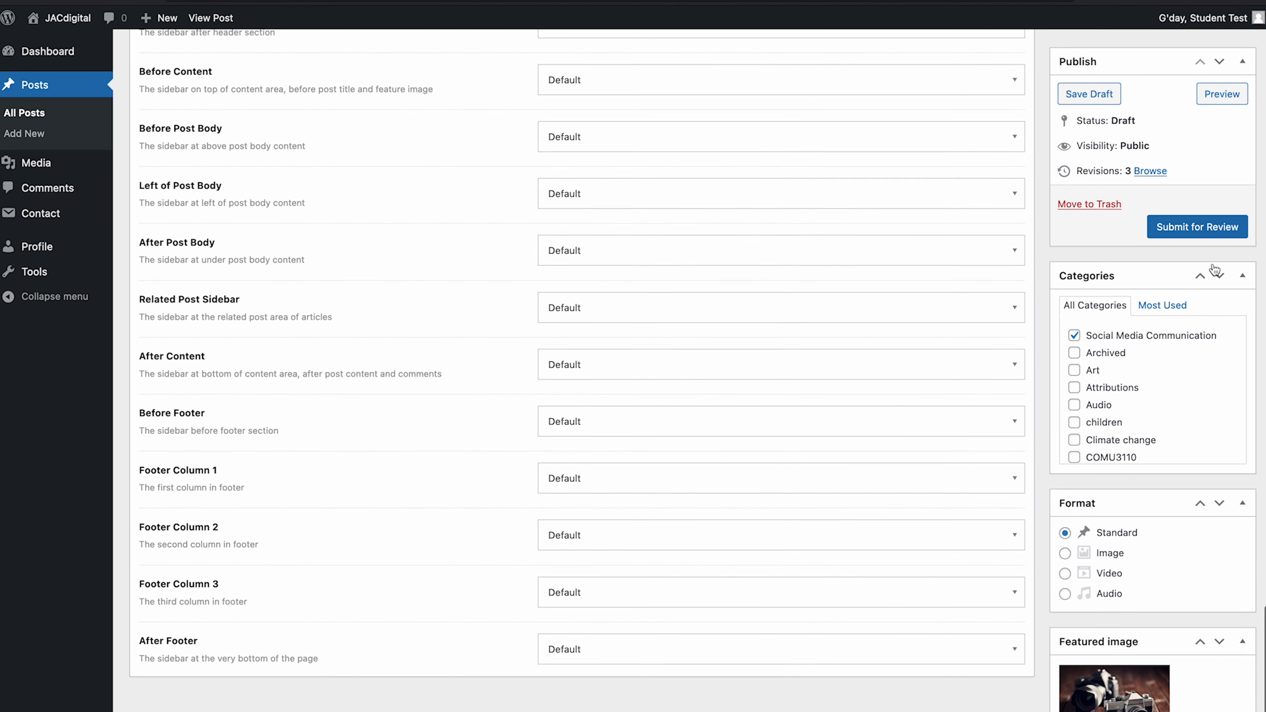
scroll(1215, 264, up, 20)
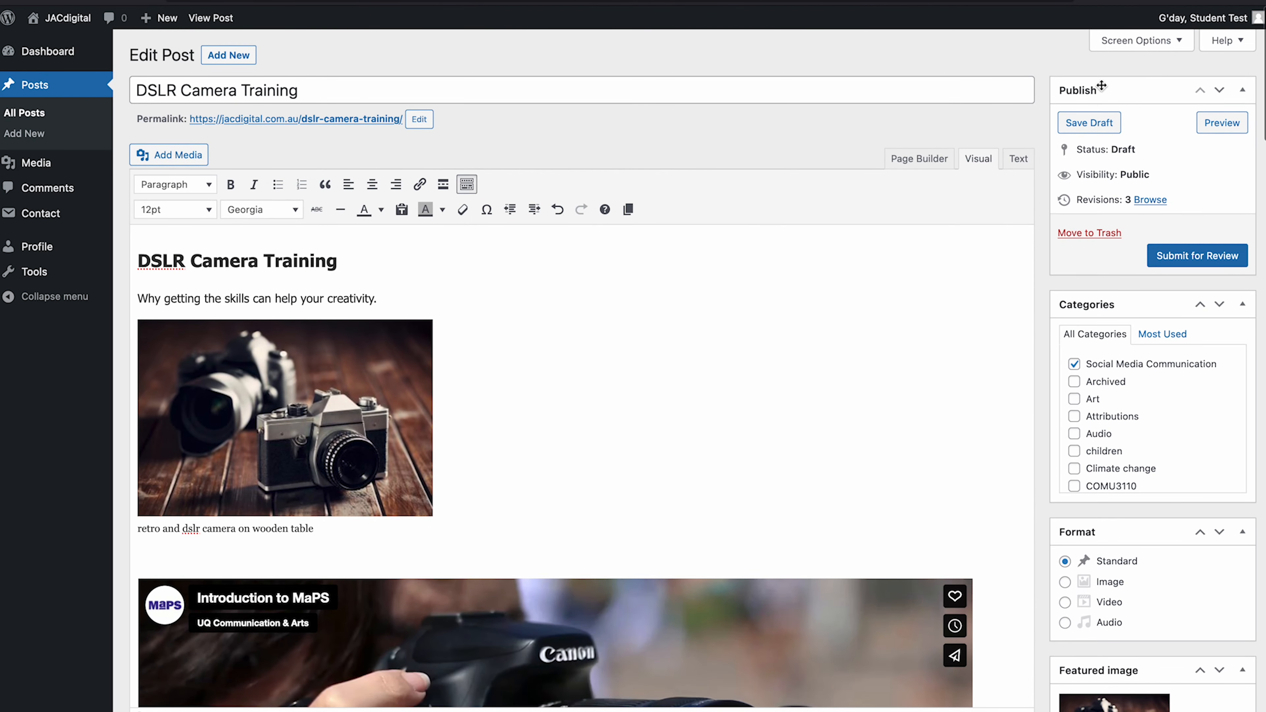
- Save the draft, trash 'DSLR Camera Training – test', and reopen 'DSLR Camera Training' for editing
click(1099, 125)
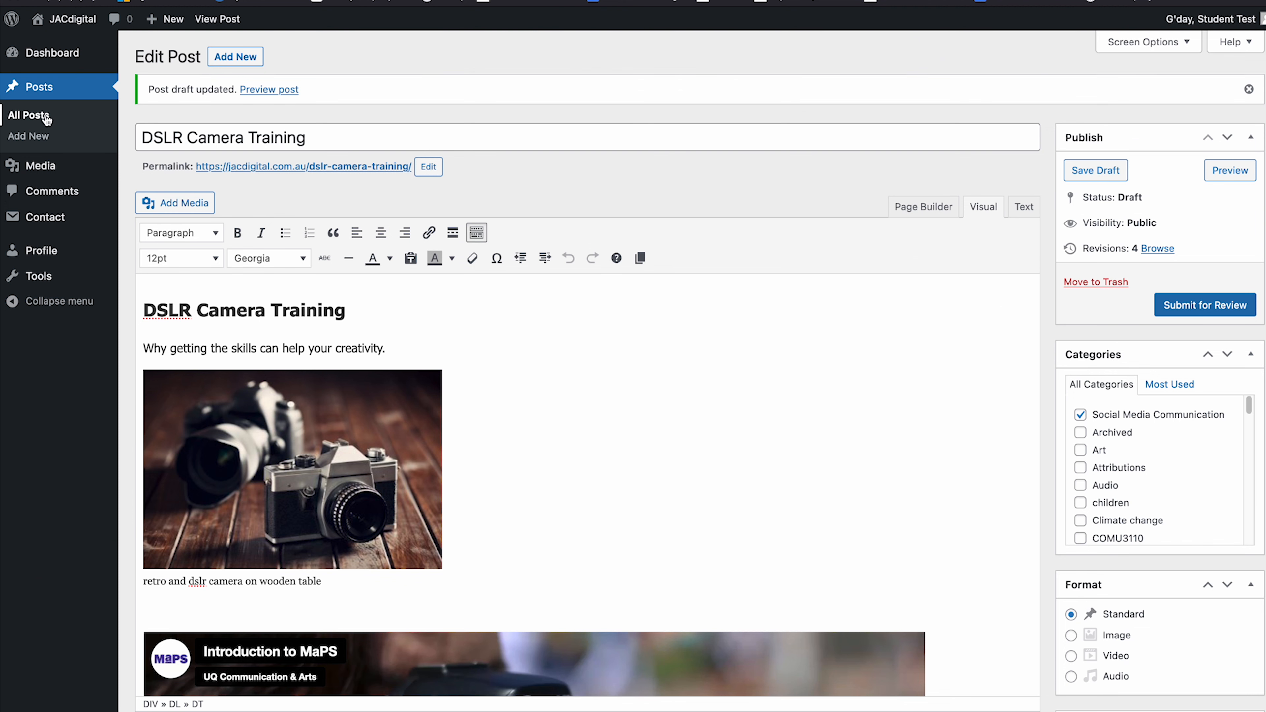
click(44, 90)
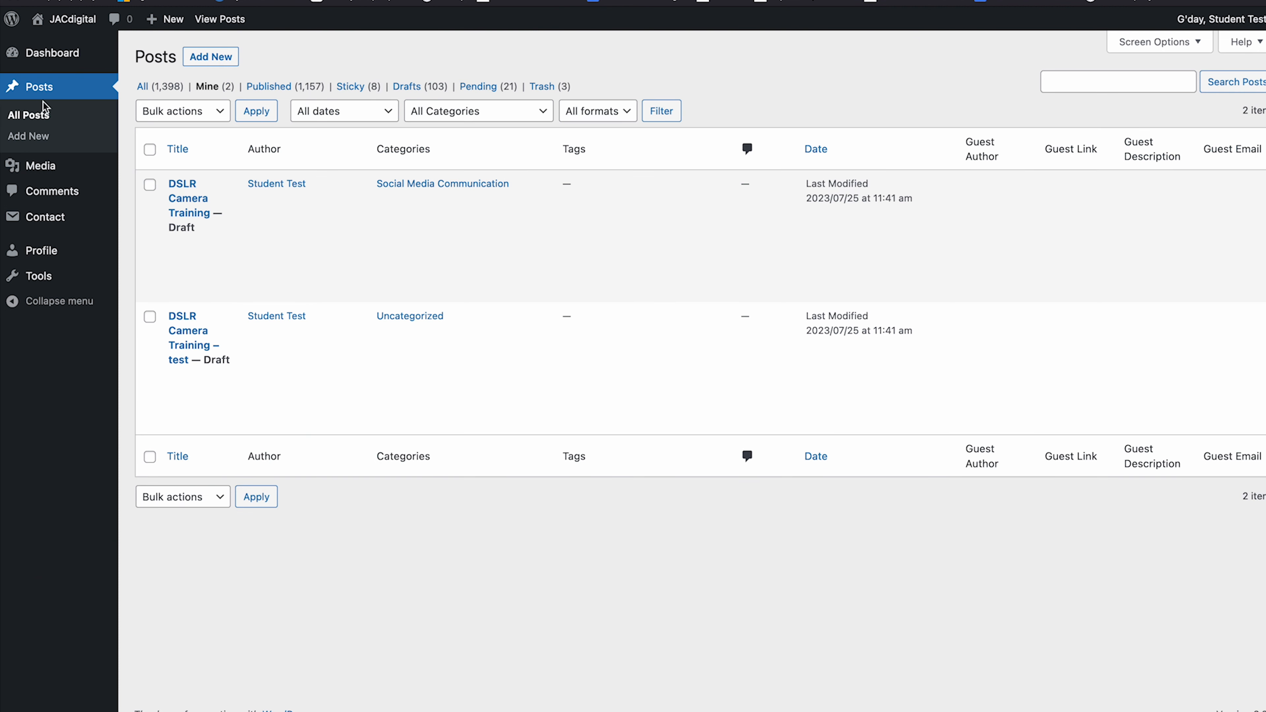
mouse_move(203, 245)
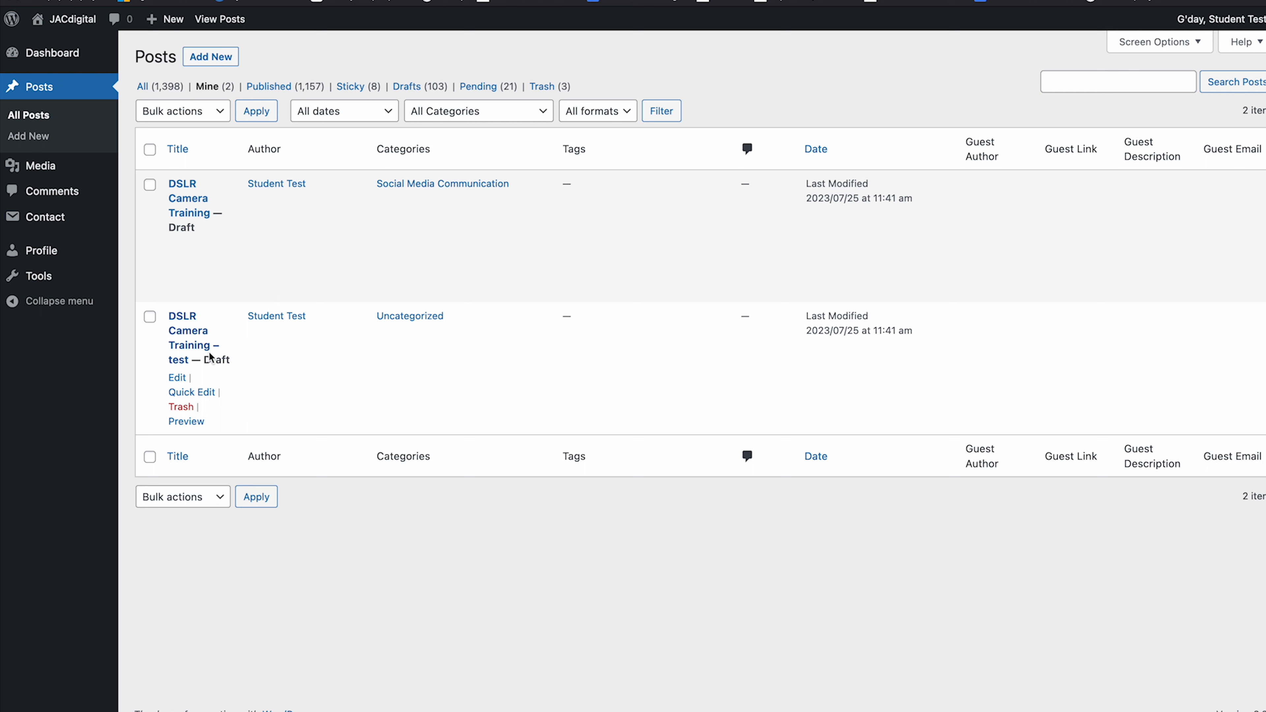
mouse_move(235, 324)
click(181, 407)
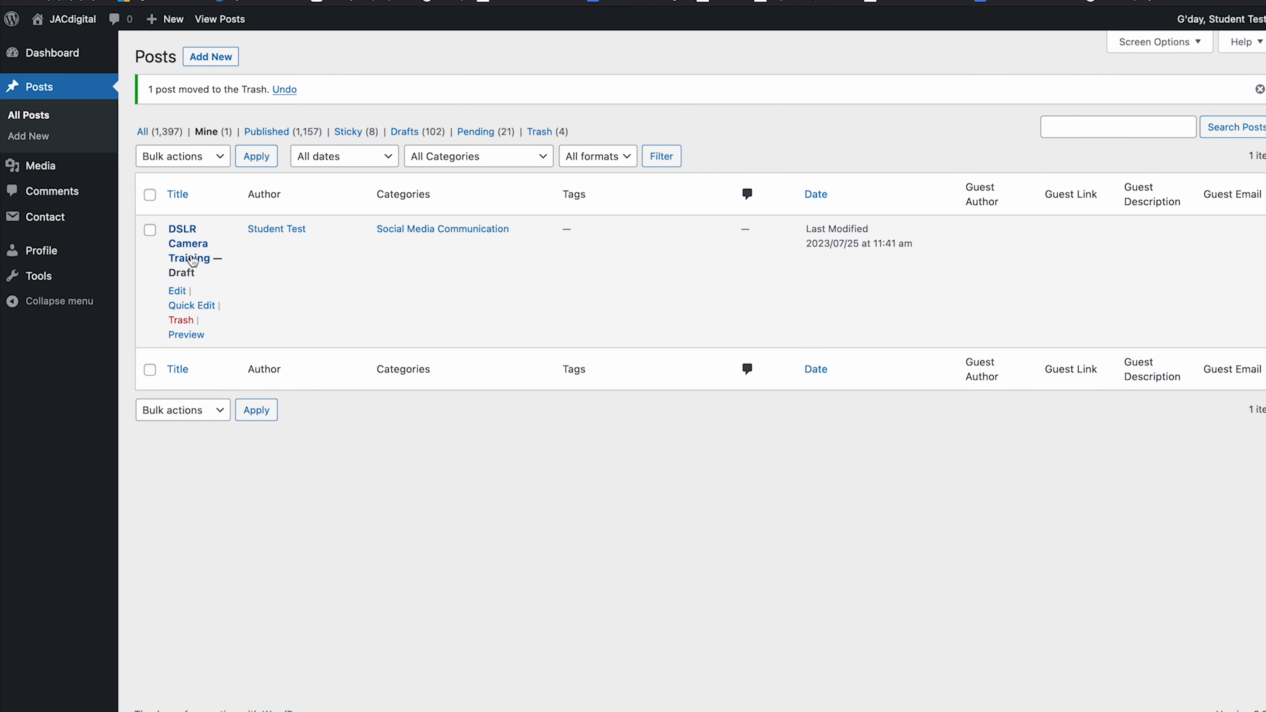
click(193, 263)
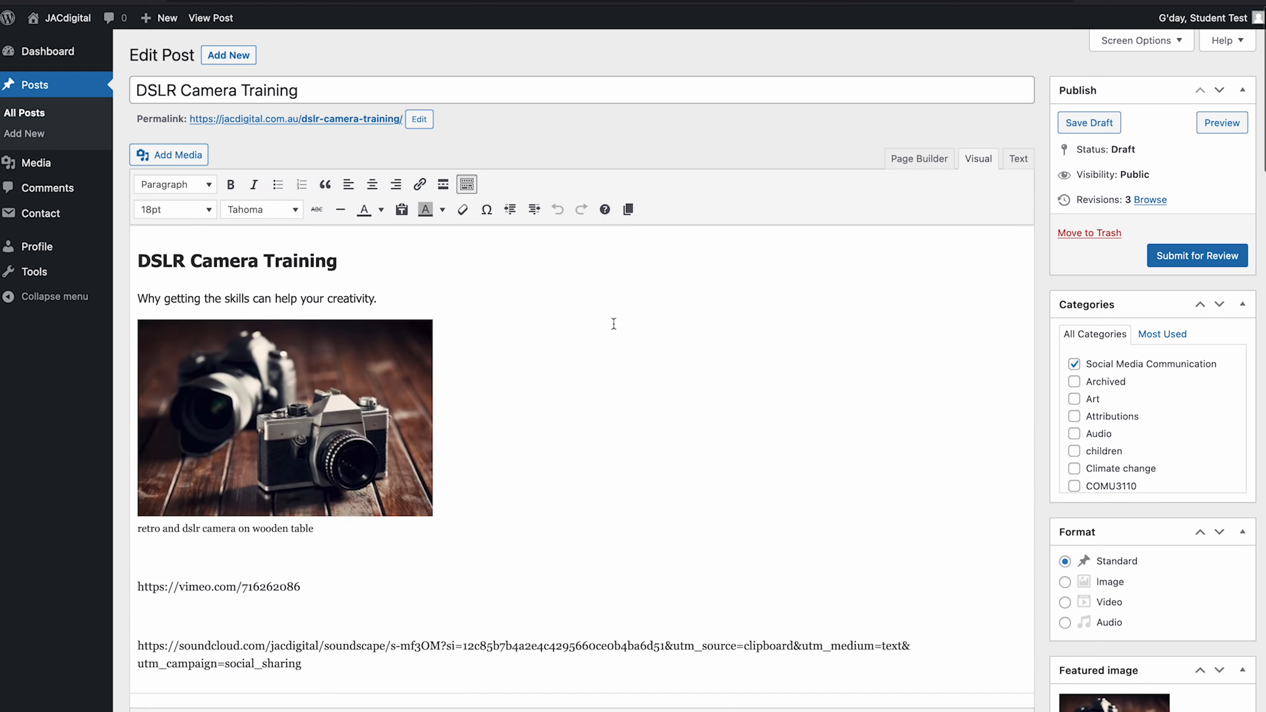